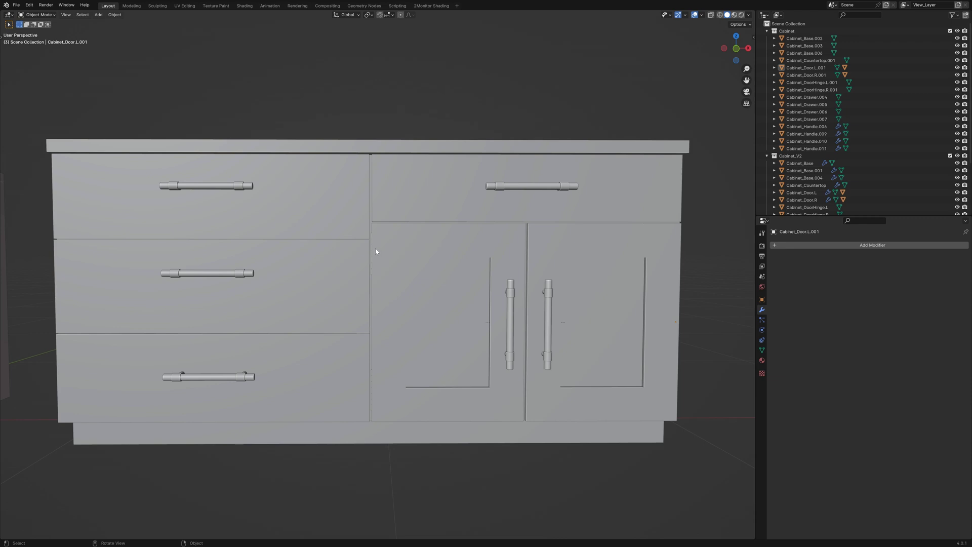
Orbit and zoom around the cabinet from the left to see the door divider sideways
middle_click_drag(483, 210, 397, 245)
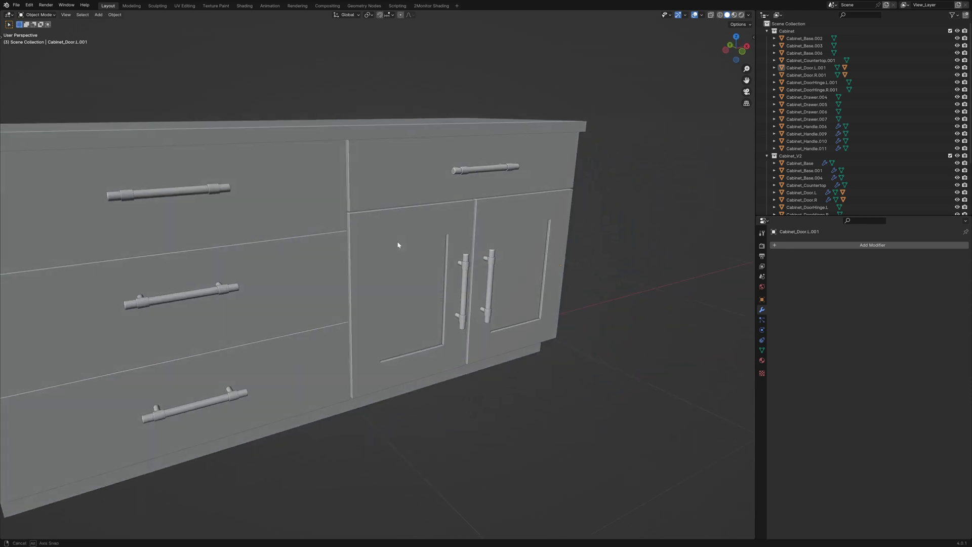
middle_click_drag(371, 111, 321, 228)
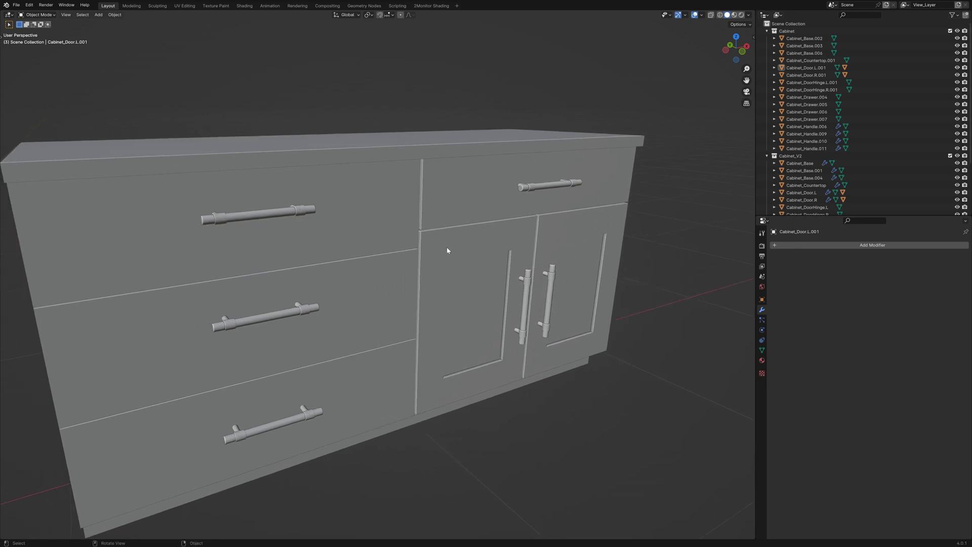
scroll(447, 249, "up", 6)
middle_click_drag(383, 247, 323, 327)
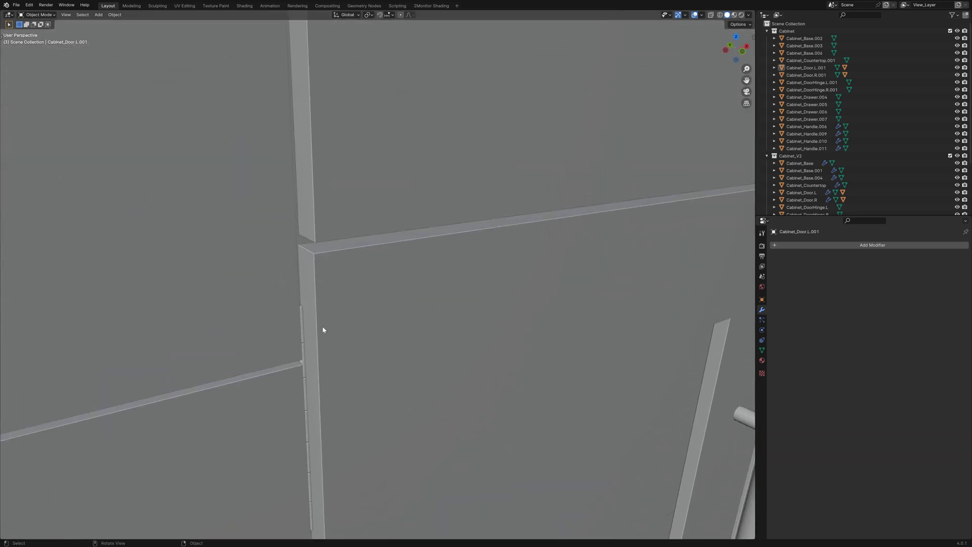
Select the right cabinet door and briefly inspect its mesh edges in Edit Mode
left_click(313, 258)
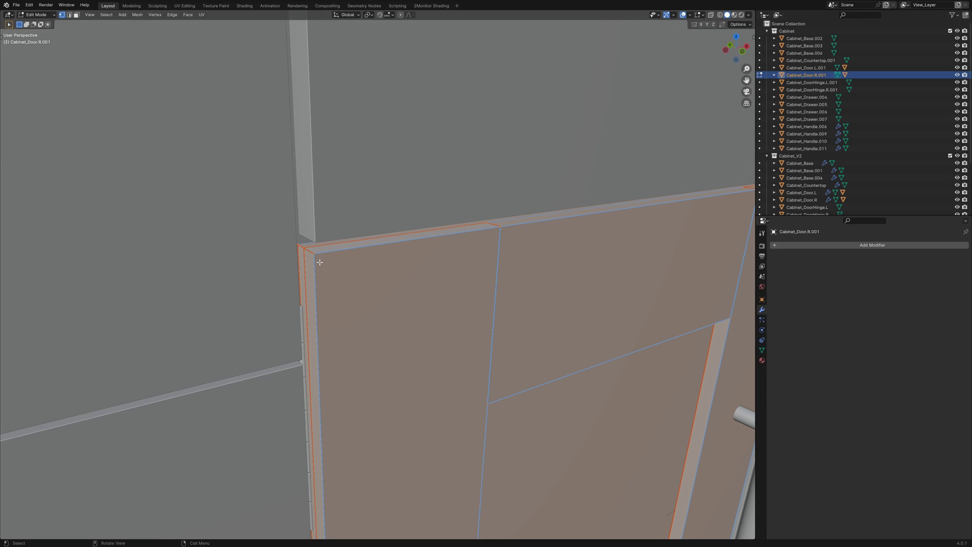
key("Tab")
scroll(325, 258, "up", 4)
key("Tab")
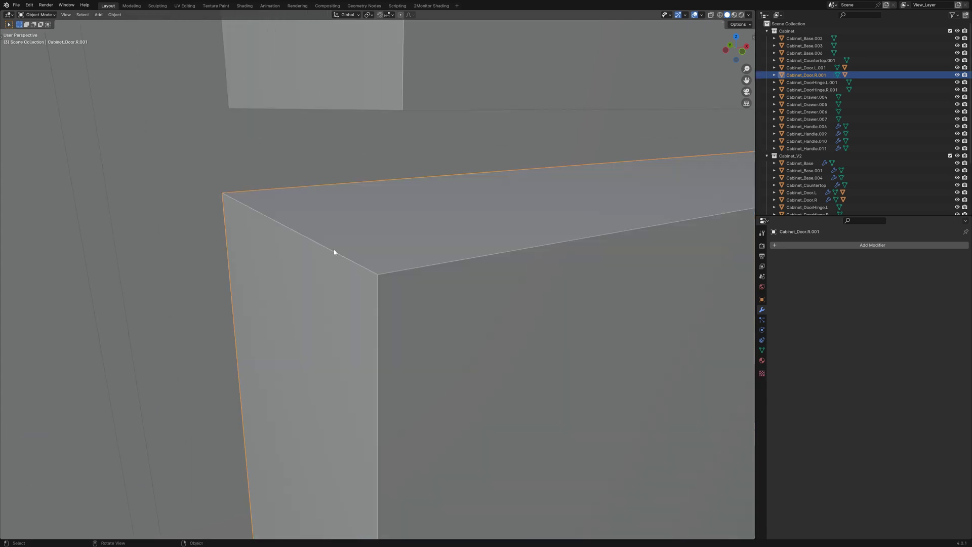
scroll(334, 251, "down", 3)
scroll(421, 150, "down", 7)
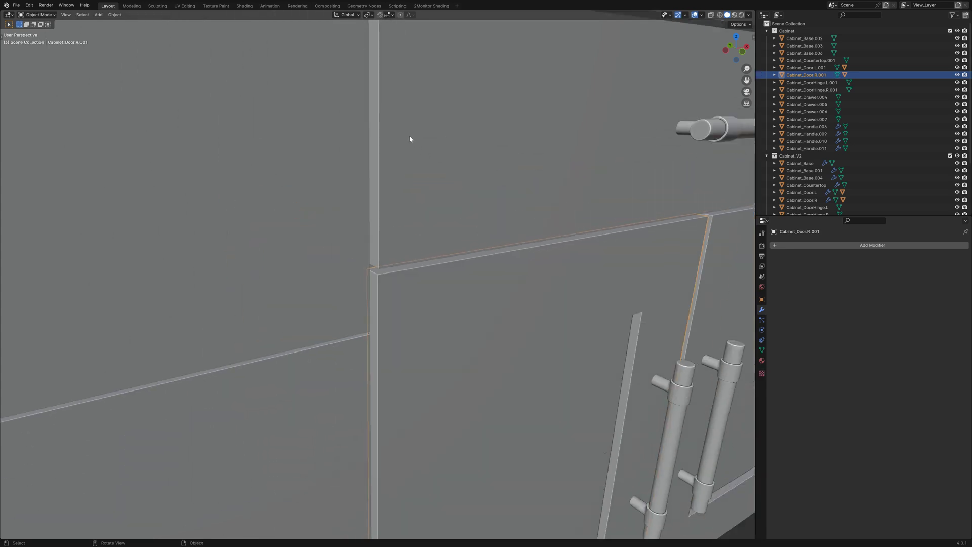
Look over the countertop and the cabinet's right side, then deselect and frame the whole cabinet
middle_click_drag(399, 121, 353, 161)
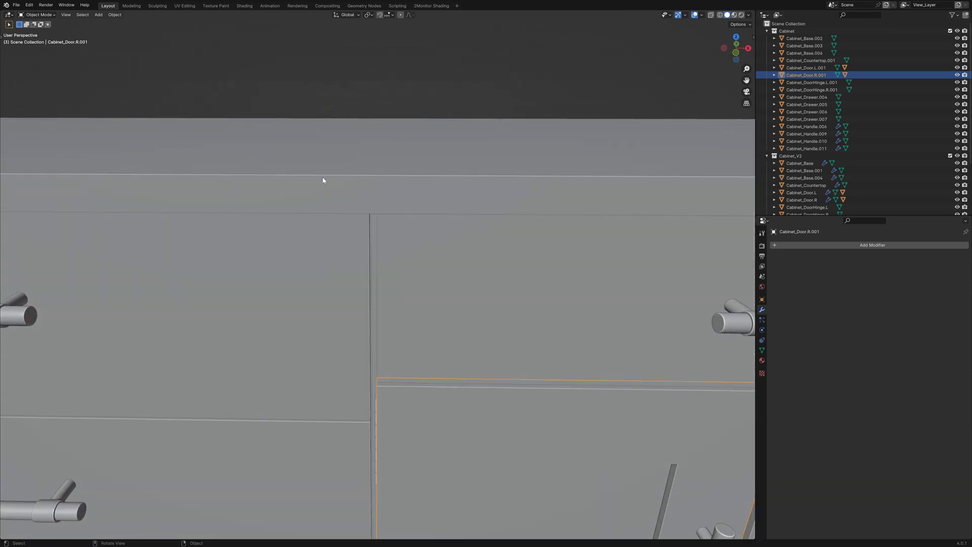
scroll(560, 175, "down", 5)
scroll(284, 254, "down", 3)
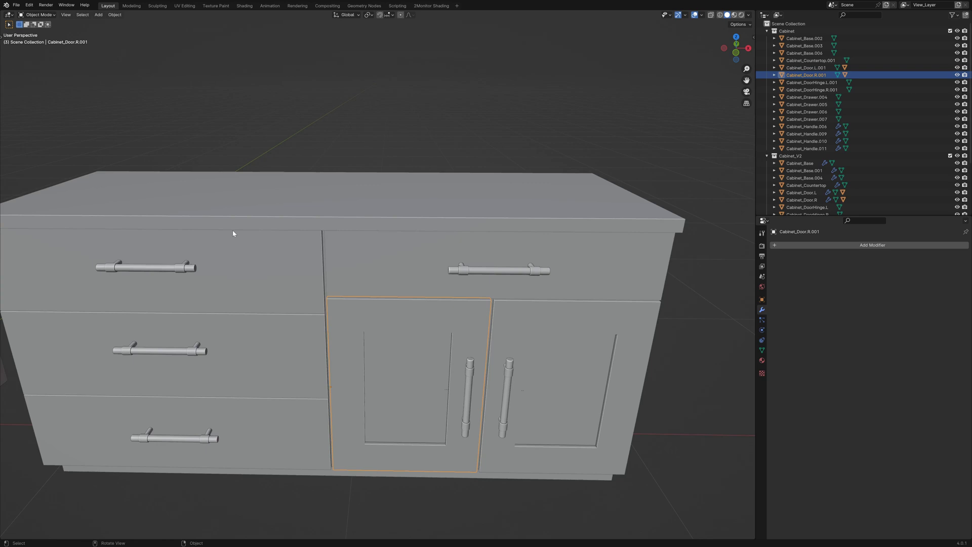
middle_click_drag(235, 229, 250, 223)
scroll(250, 224, "up", 4)
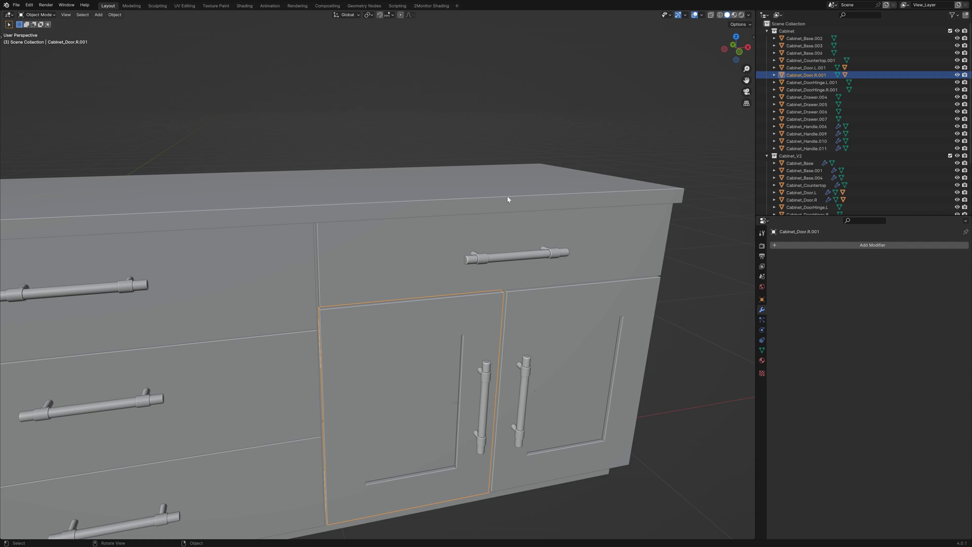
scroll(282, 352, "down", 5)
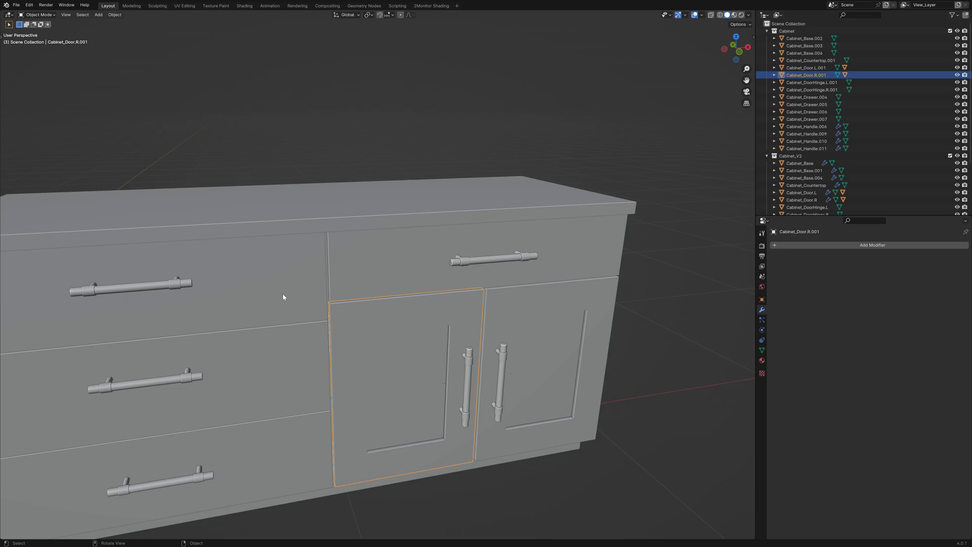
key("alt+a")
middle_click_drag(291, 265, 404, 312, "shift")
Select Cabinet_Door.R to show its Bevel: 0.001 m, 4 segments, 30° angle limit
left_click(381, 322)
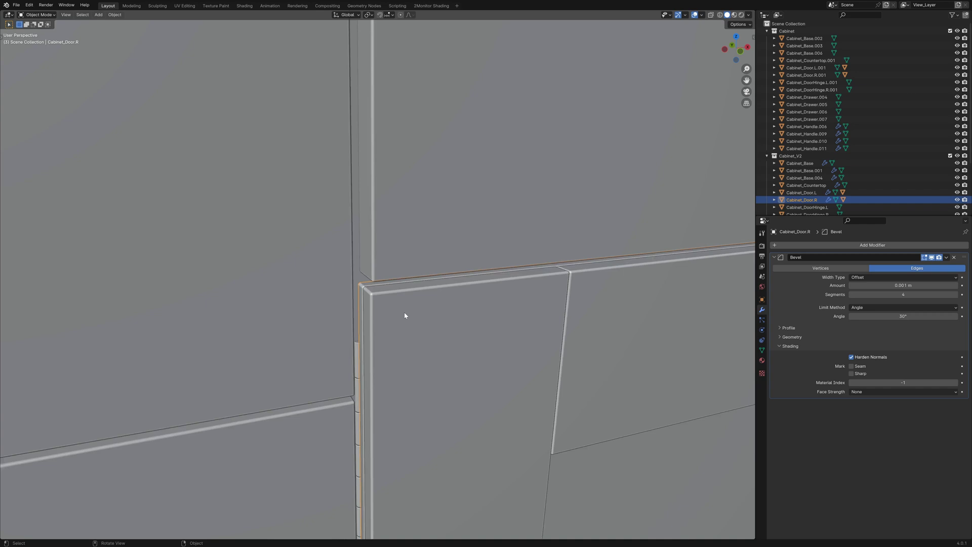
scroll(404, 311, "down", 2)
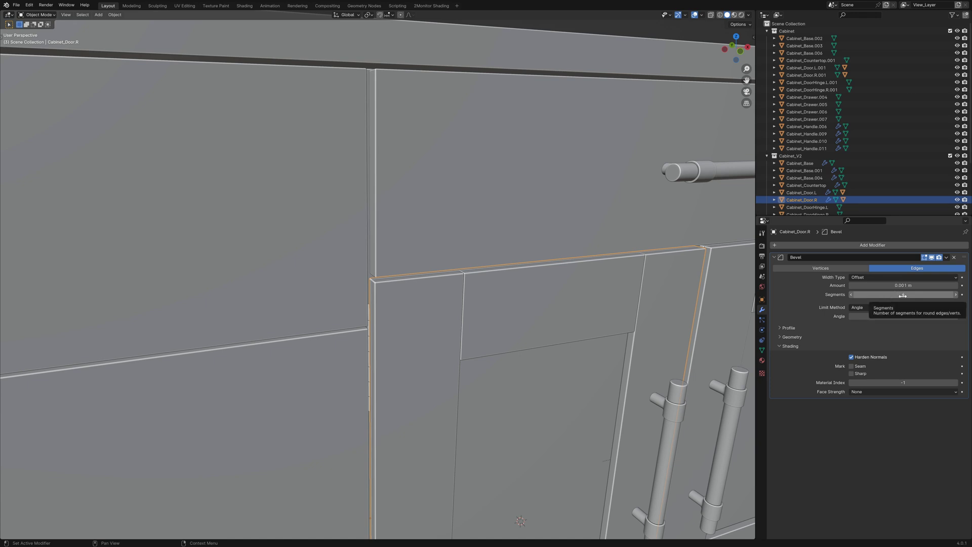
scroll(491, 402, "down", 3)
middle_click_drag(469, 346, 406, 319)
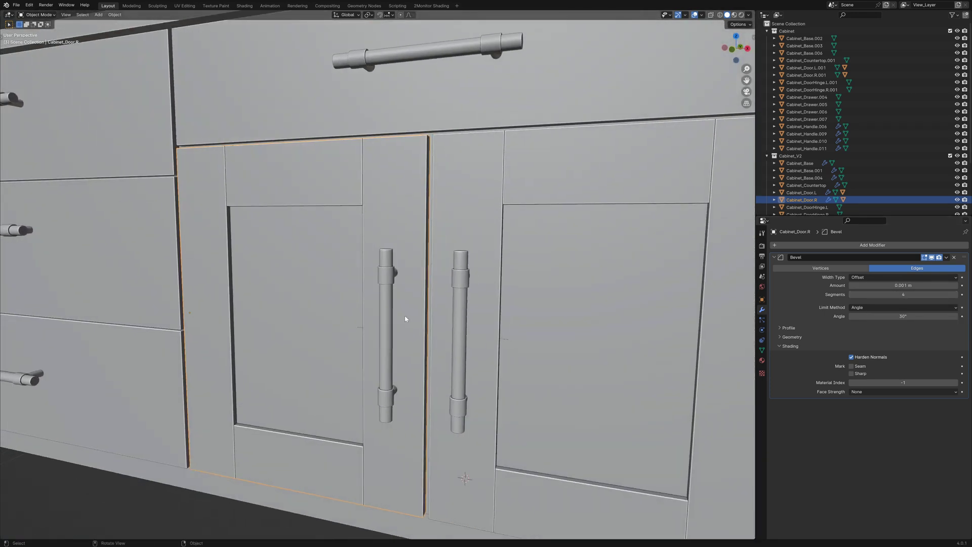
key("alt+a")
Reselect Cabinet_Door.R from a front view, orbit the whole cabinet, then clear the selection
scroll(352, 182, "up", 10)
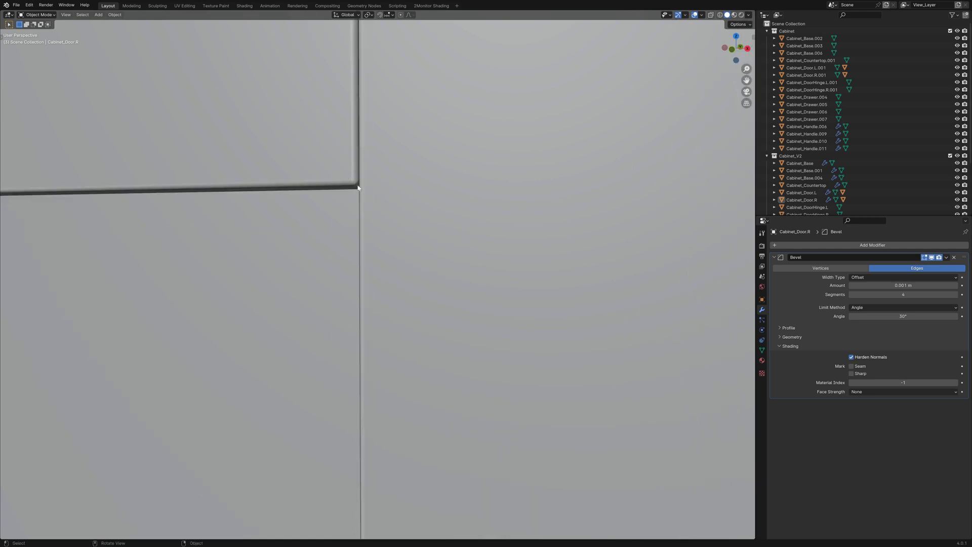
scroll(360, 154, "down", 5)
middle_click_drag(360, 152, 345, 191)
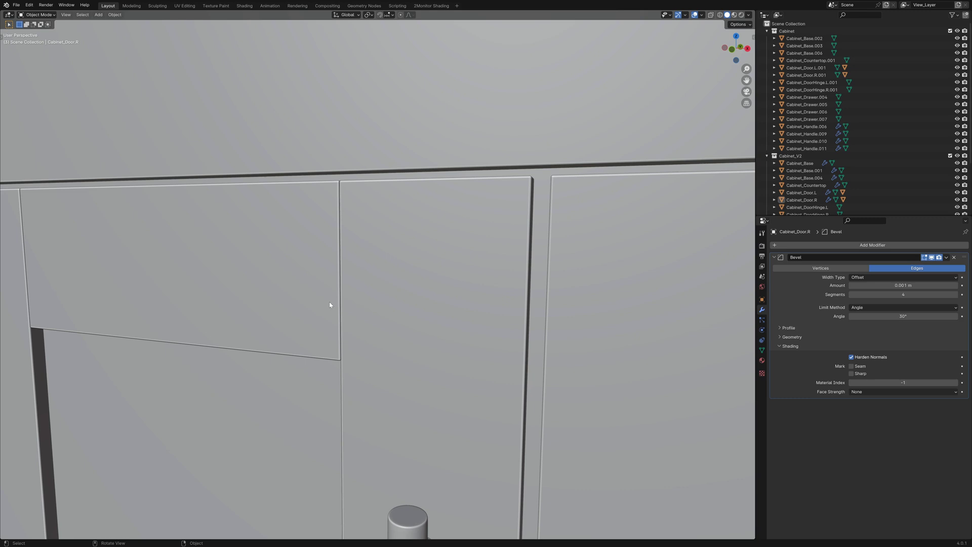
left_click(326, 181)
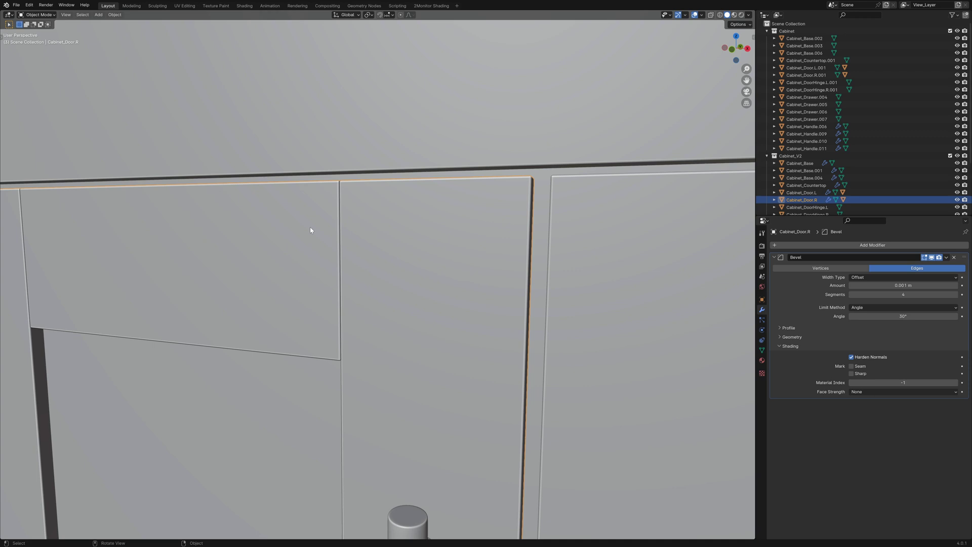
scroll(310, 231, "down", 8)
middle_click_drag(332, 238, 385, 256)
key("alt+a")
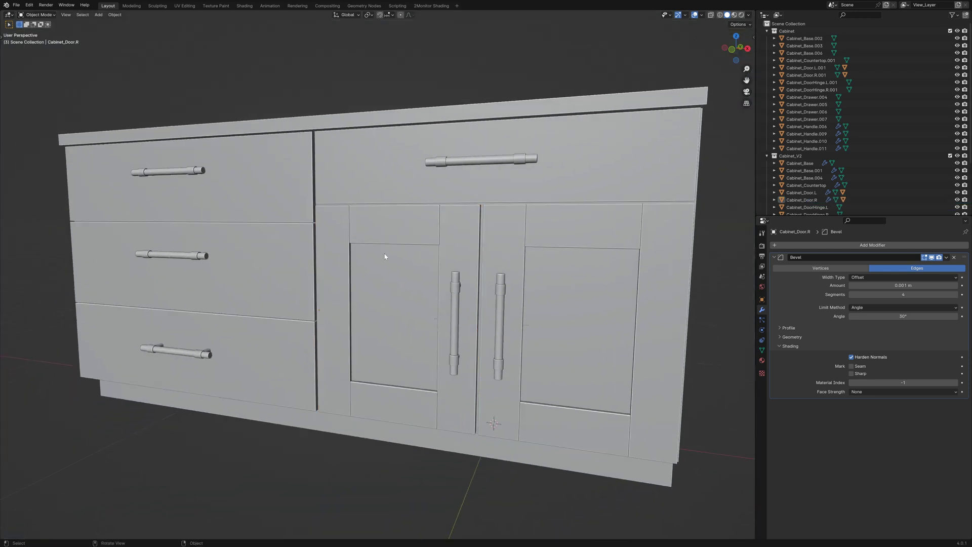
scroll(385, 256, "up", 3)
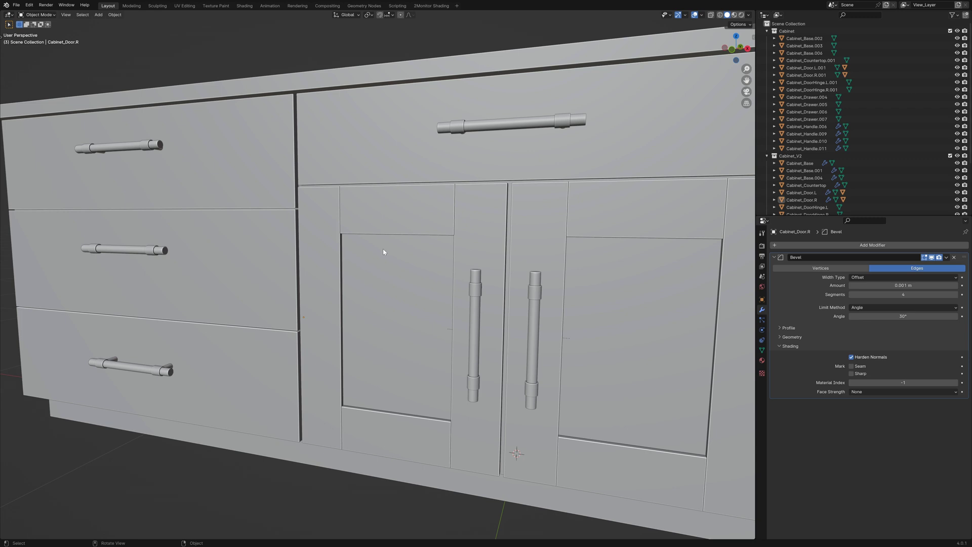
scroll(382, 251, "down", 6)
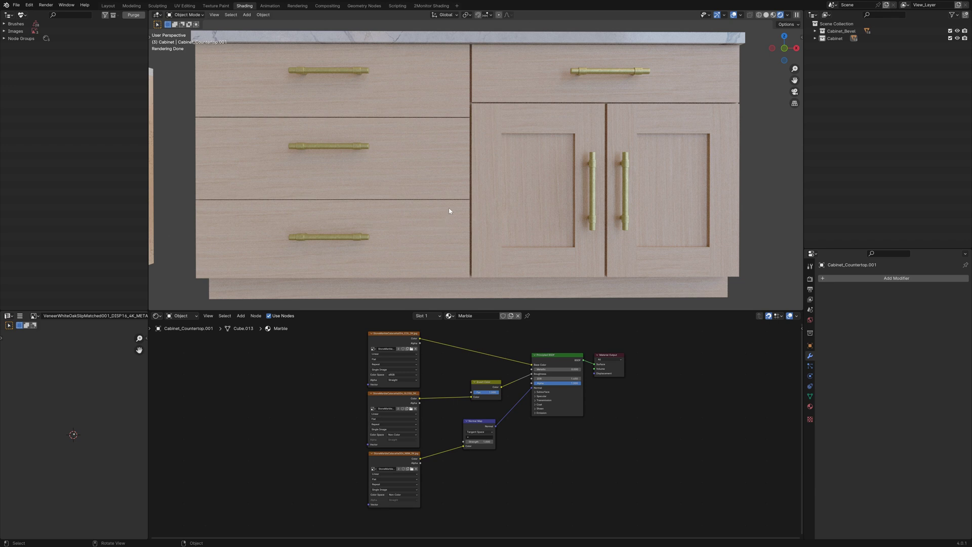
Orbit the rendered cabinet to a raised left angle showing oak doors, brass handles and marble top
middle_click_drag(409, 185, 488, 199)
scroll(483, 193, "up", 3)
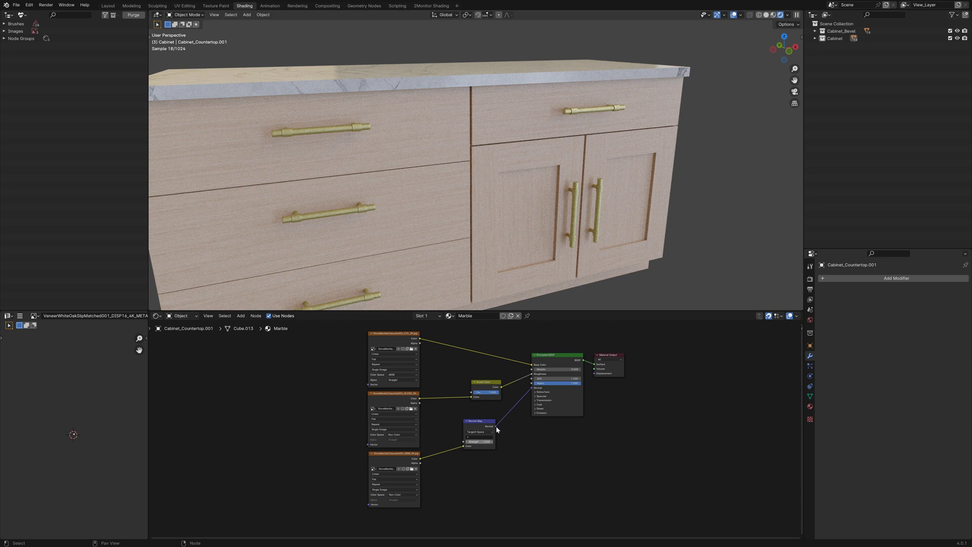
Select the countertop and preview its GLOSS, Invert Color and NRM nodes, then view the marble close up
left_click(390, 89)
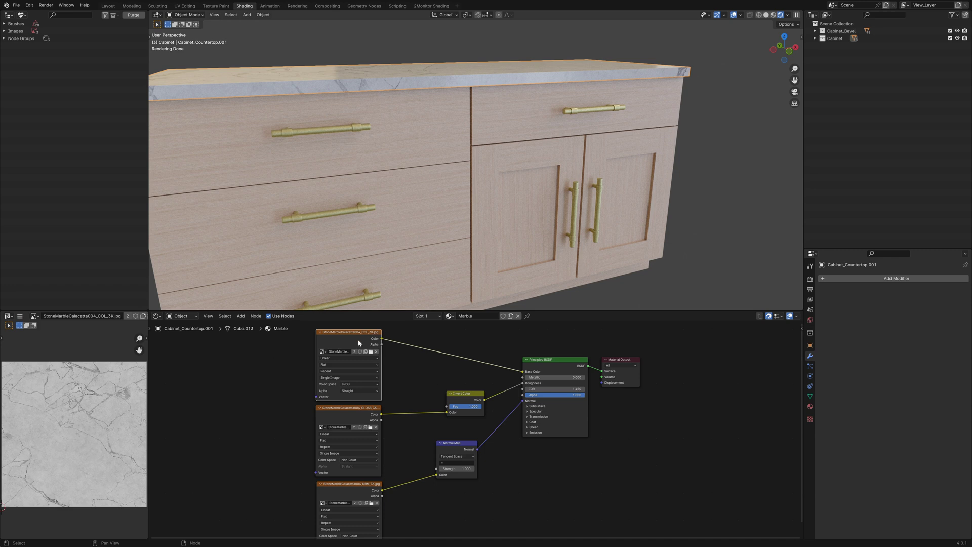
left_click(353, 412)
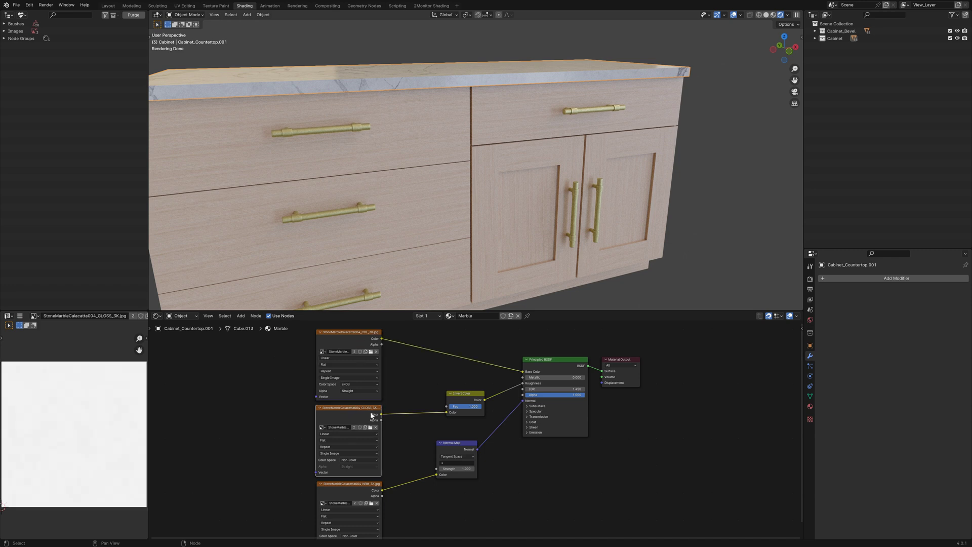
left_click(468, 398)
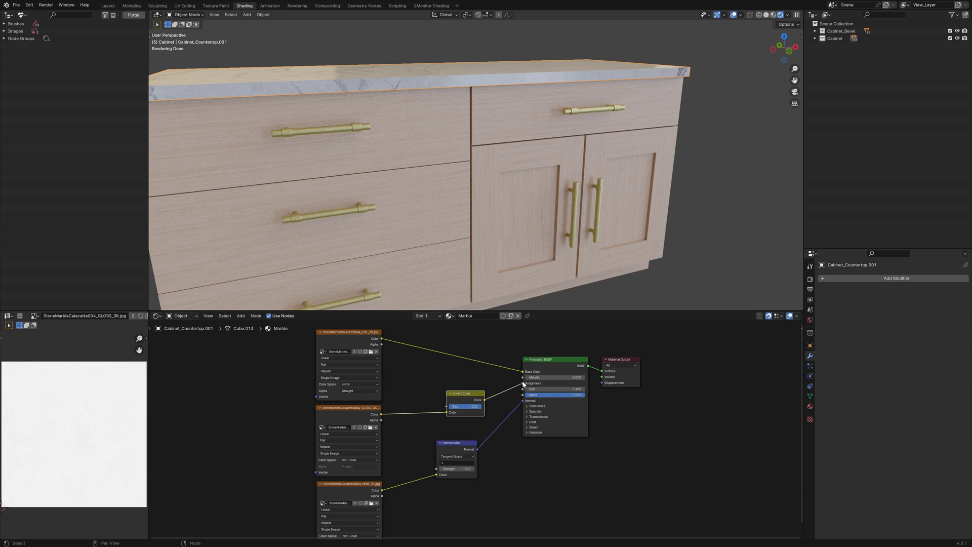
left_click(350, 486)
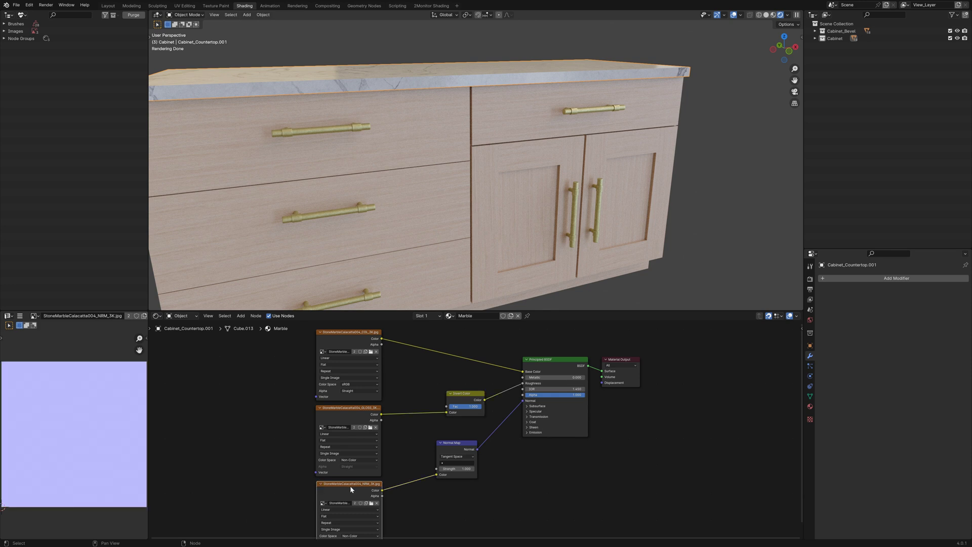
middle_click_drag(367, 121, 309, 88)
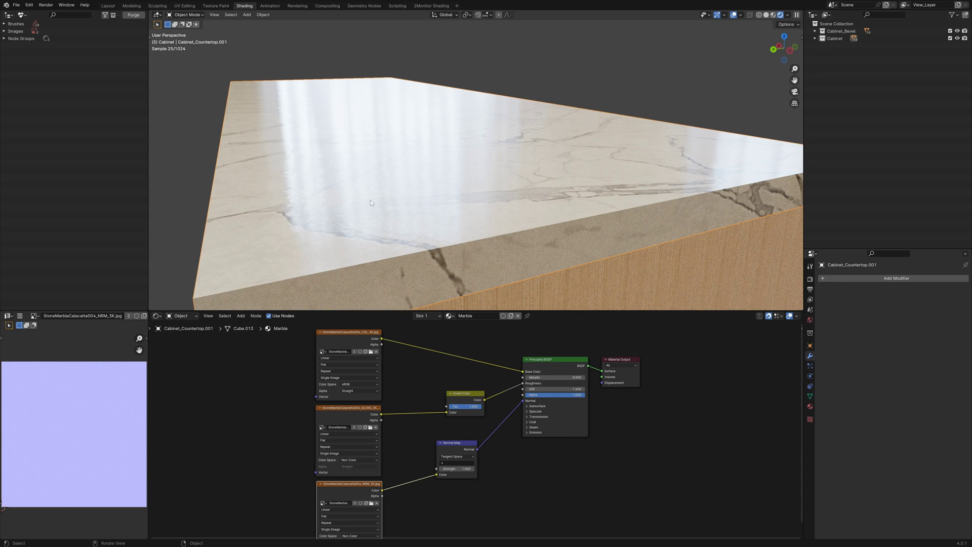
scroll(329, 132, "down", 5)
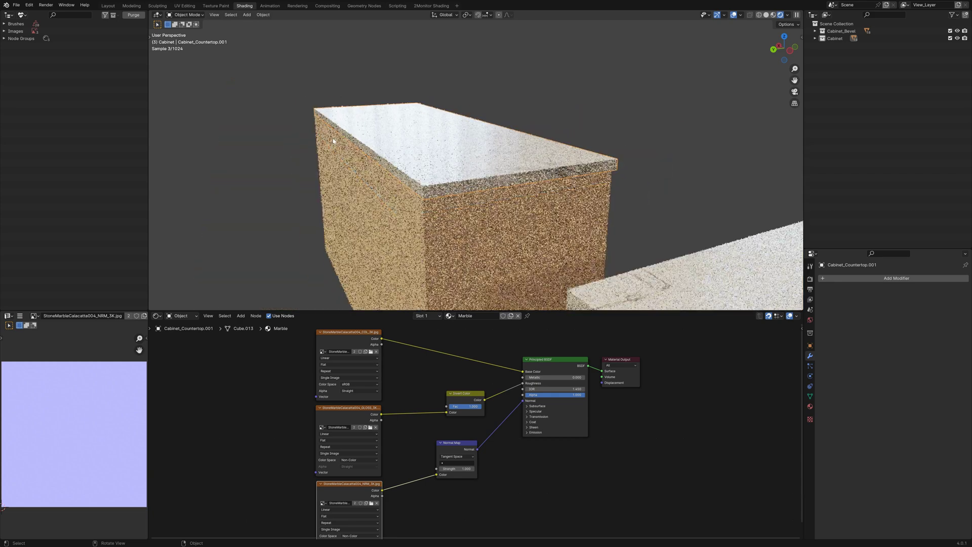
middle_click_drag(329, 131, 415, 184)
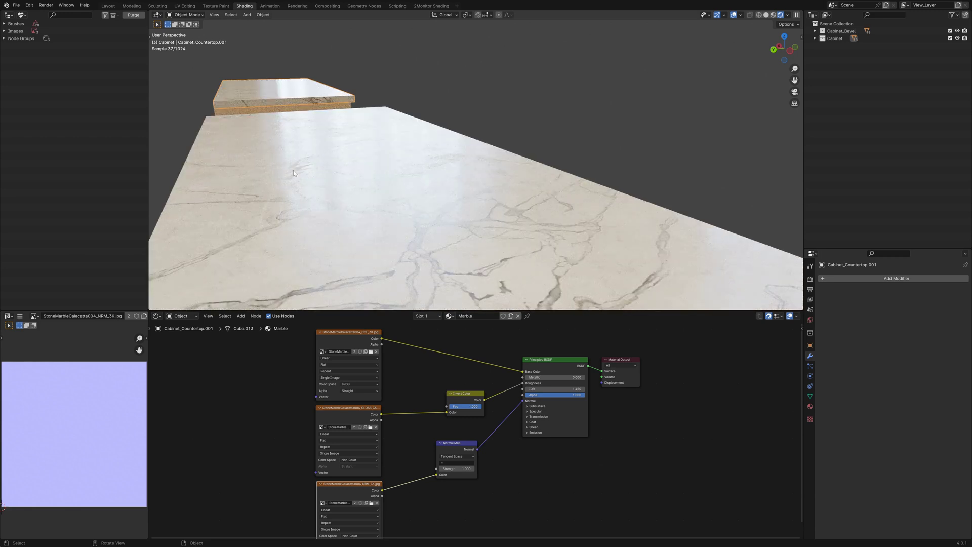
left_click(306, 200)
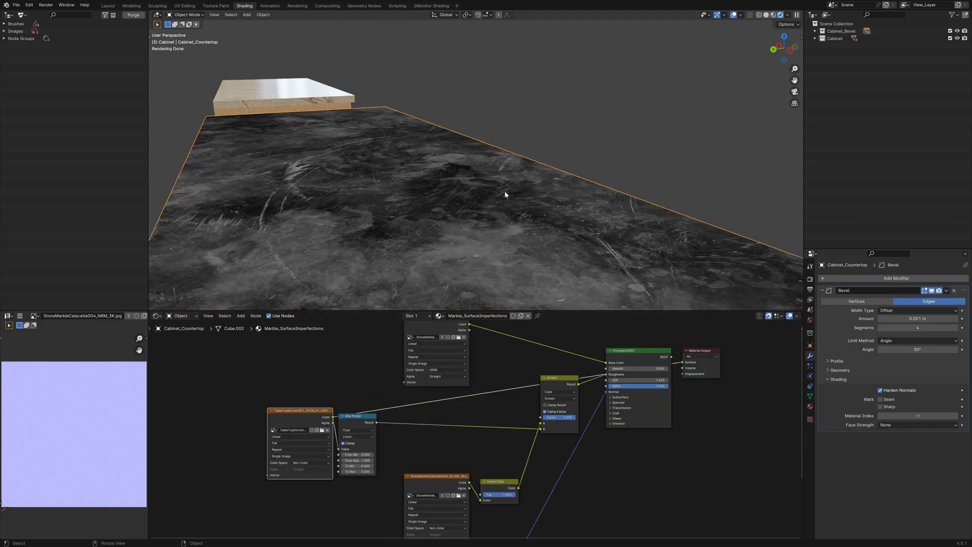
mouse_move(504, 190)
middle_mouse_down()
mouse_move(434, 208)
mouse_move(623, 179)
mouse_move(499, 188)
middle_mouse_up()
scroll(499, 187, "up", 3)
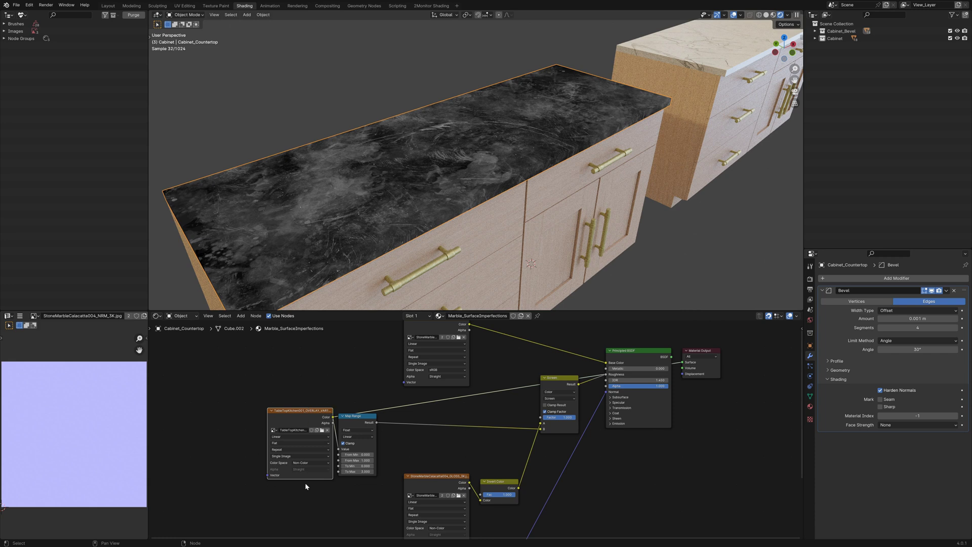
middle_click_drag(290, 380, 374, 385)
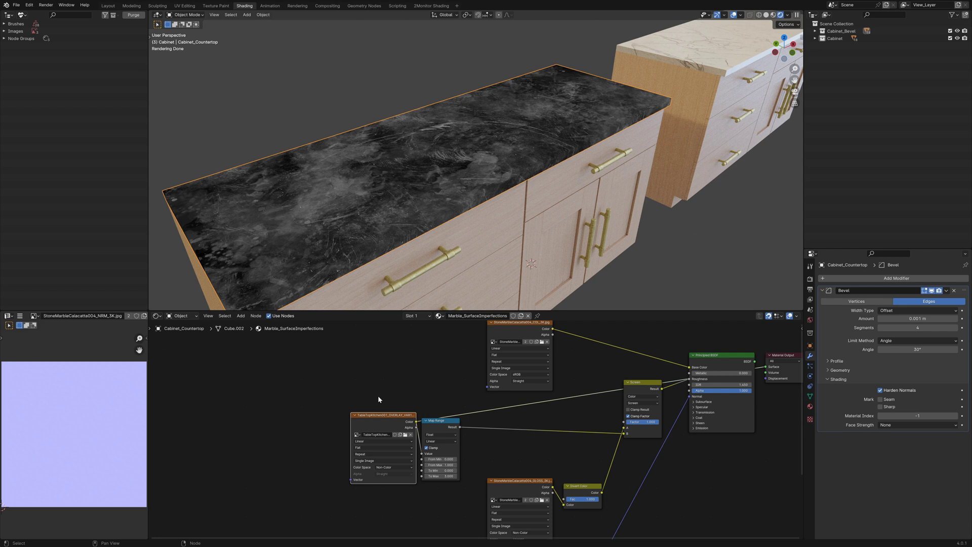
Feed the Map Range result into the Screen node and set its To Max to 3
middle_click_drag(377, 399, 339, 406)
scroll(351, 403, "up", 2)
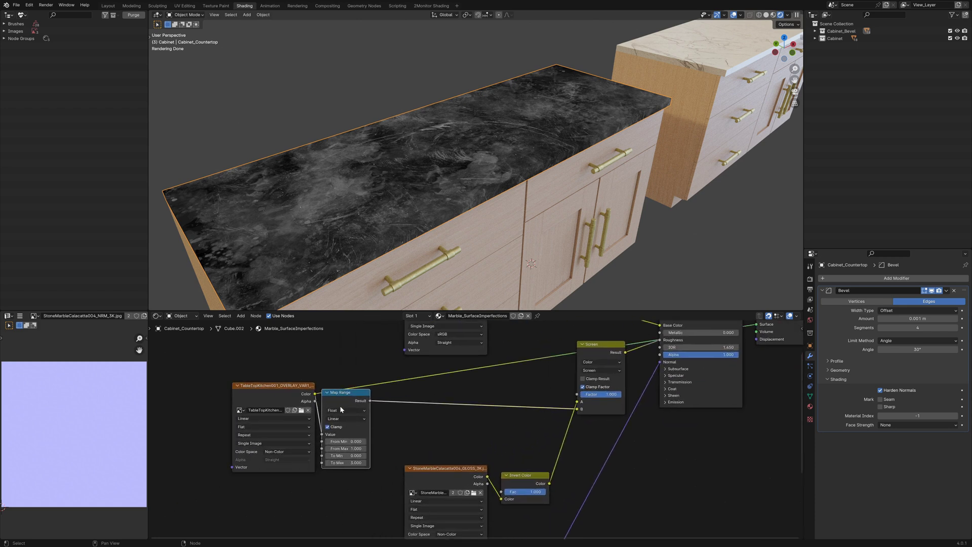
key("ctrl+z")
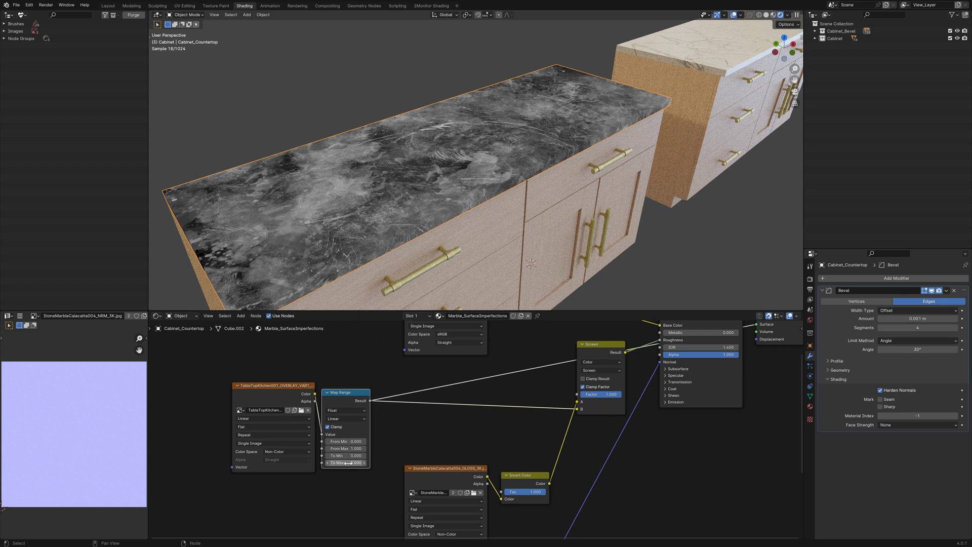
left_click(348, 463)
type("3")
key("Return")
Preview the full countertop material via the Principled BSDF and inspect the Screen and GLOSS nodes
middle_click_drag(468, 405, 411, 427)
left_click(614, 356, "ctrl+shift")
scroll(427, 394, "down", 2)
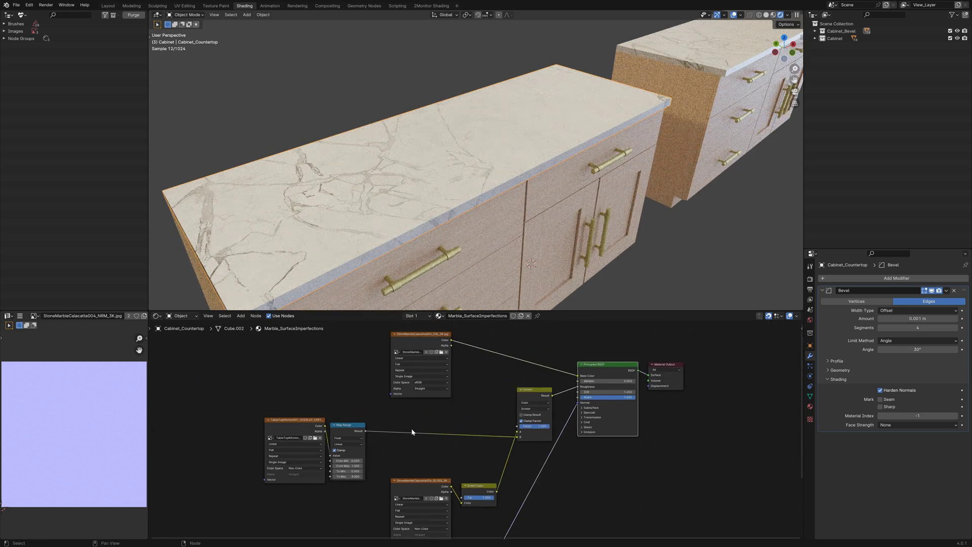
scroll(411, 427, "up", 1)
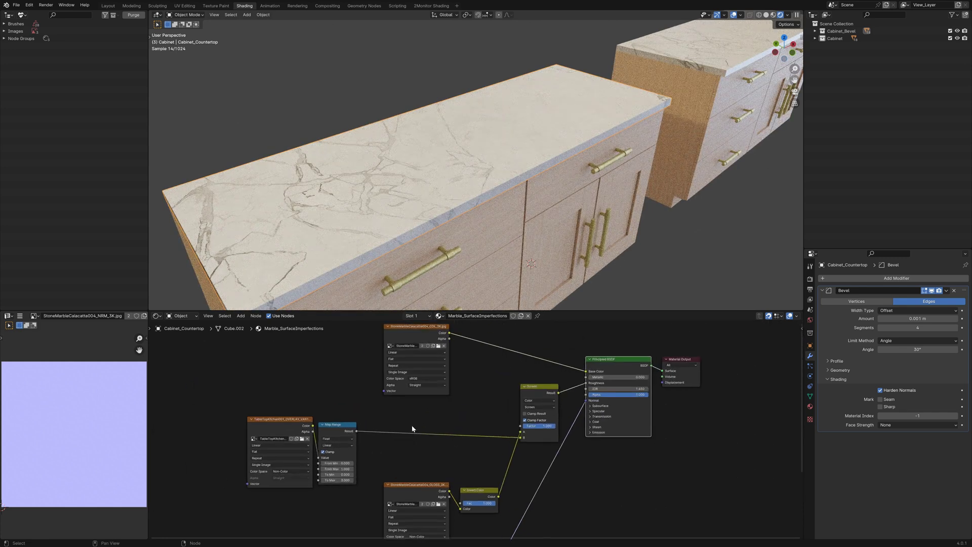
left_click(537, 392)
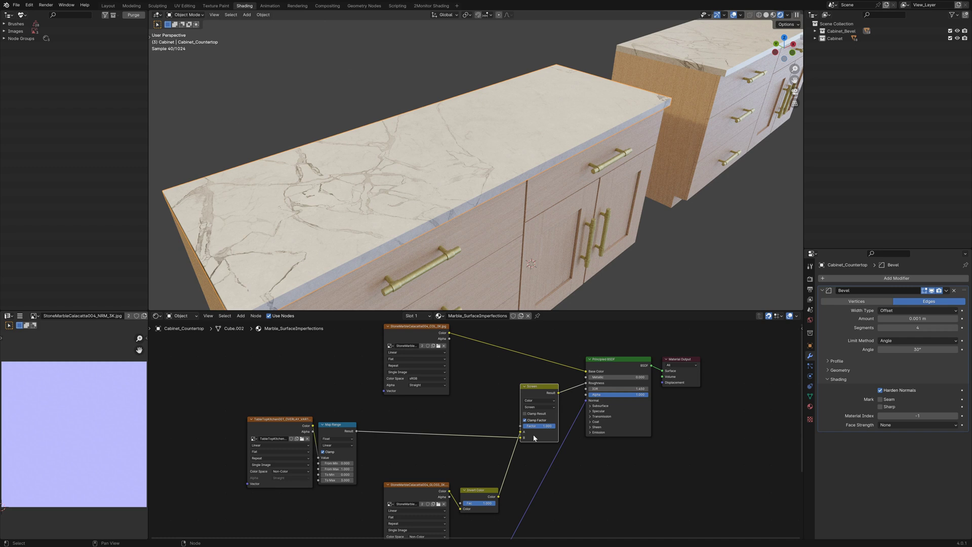
left_click(442, 491)
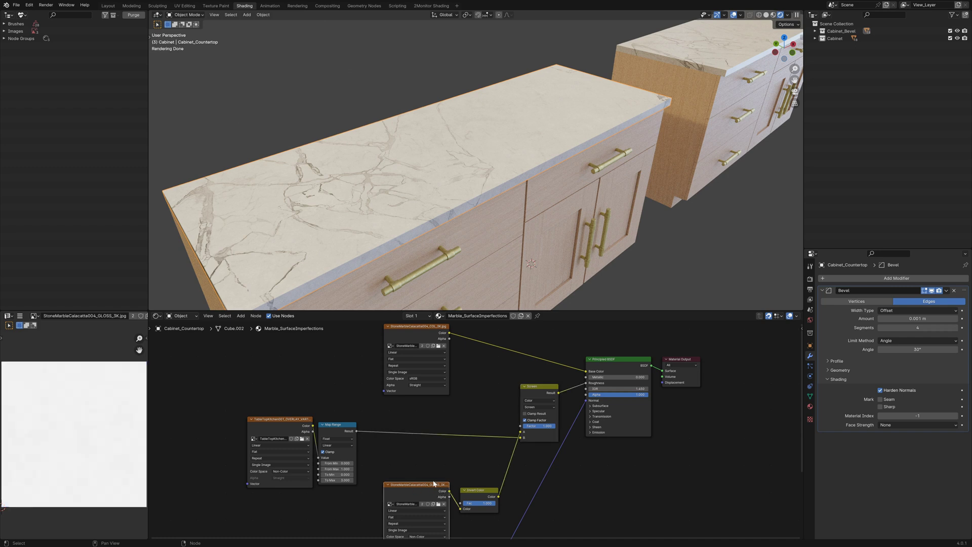
Orbit close to the door corner and make Cabinet_Door.R active to show Wood_Imperfections
middle_click_drag(537, 225, 511, 200)
scroll(511, 200, "up", 6)
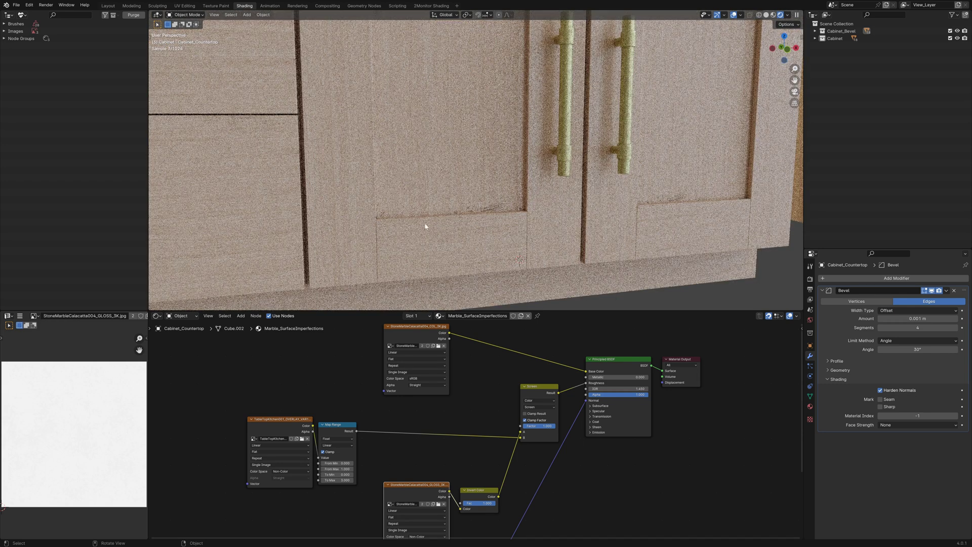
scroll(387, 227, "up", 5)
middle_click_drag(394, 229, 398, 230)
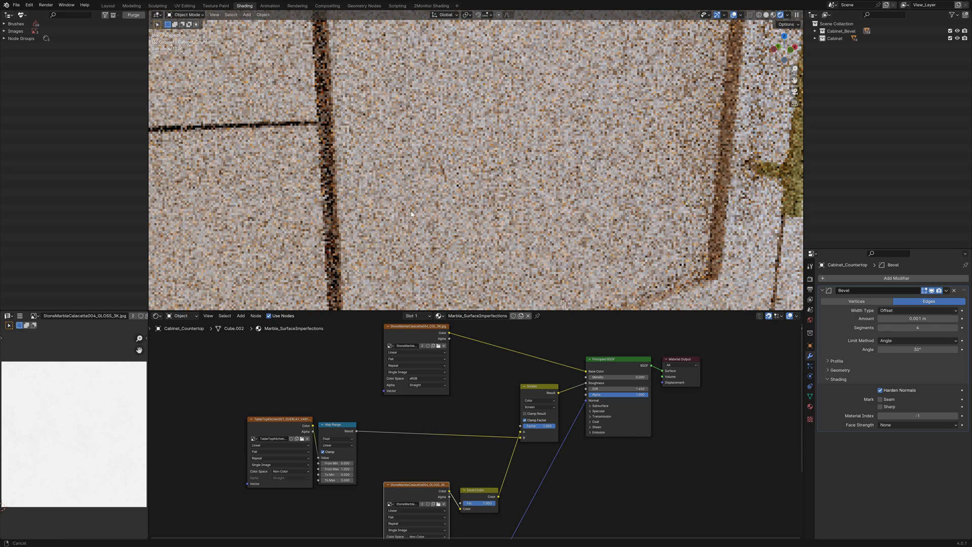
middle_click_drag(411, 214, 544, 208)
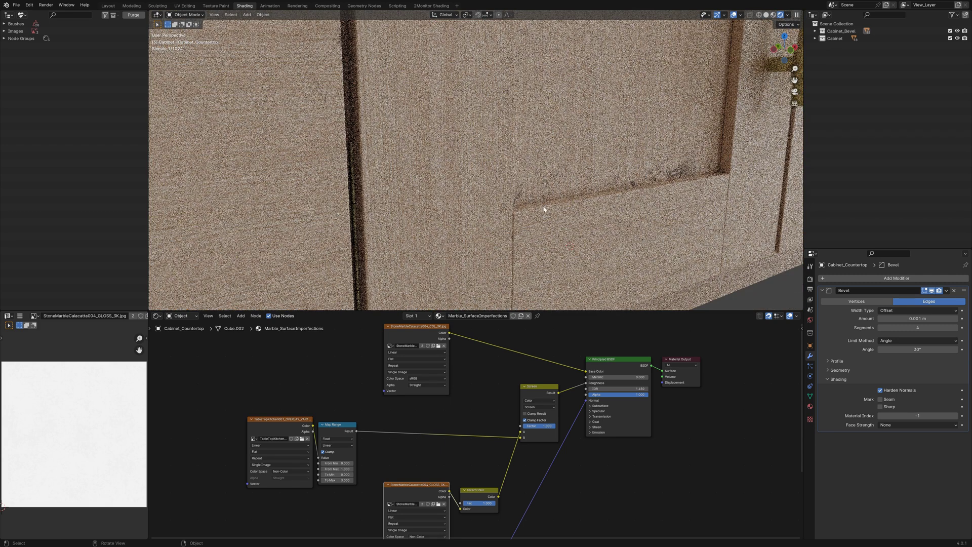
left_click(544, 209)
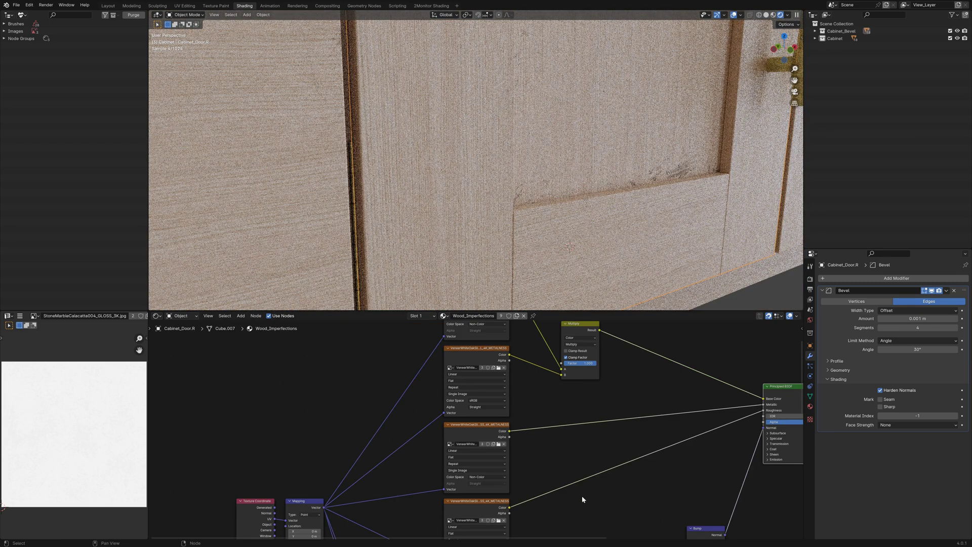
Preview the scratches texture on the door from a frontal close-up
middle_click_drag(489, 407, 526, 506)
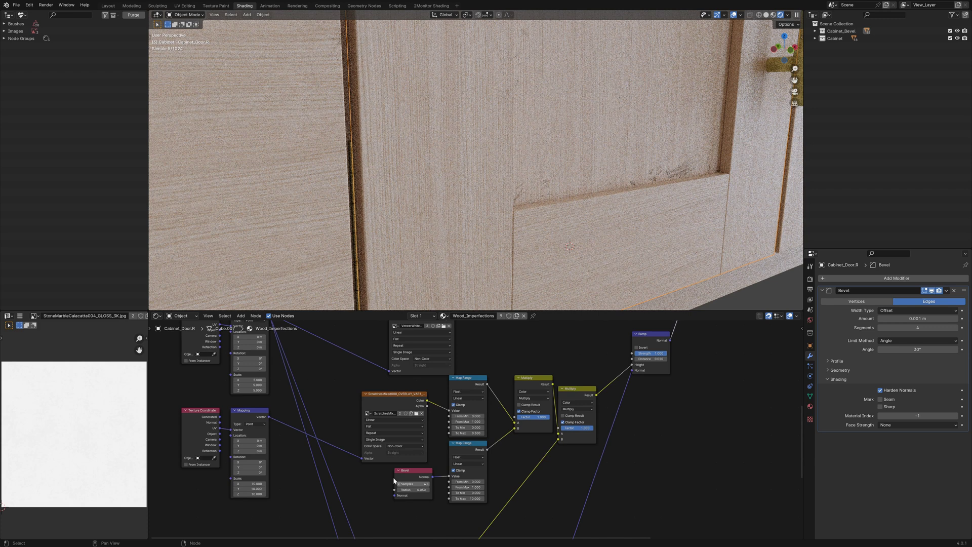
left_click(400, 396, "ctrl+shift")
scroll(495, 209, "down", 5)
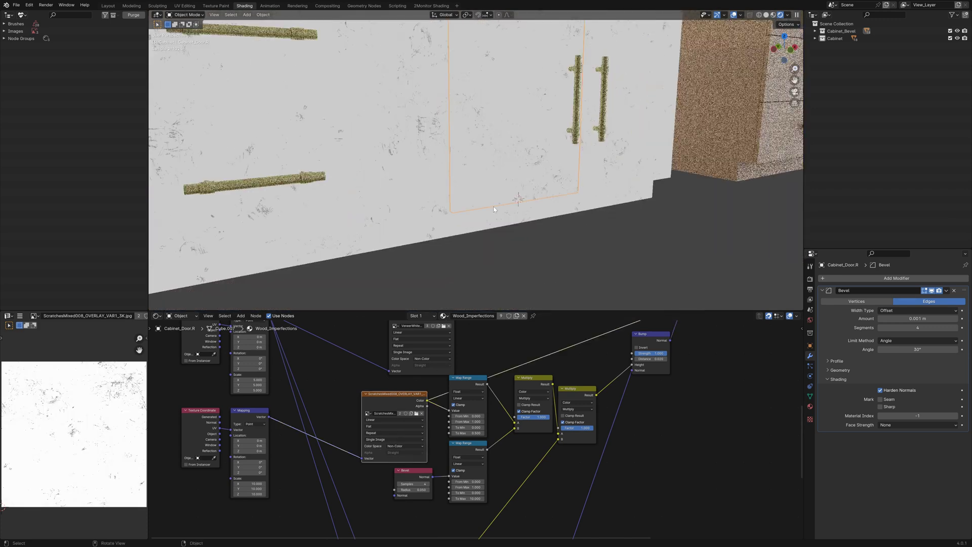
middle_click_drag(493, 205, 559, 199)
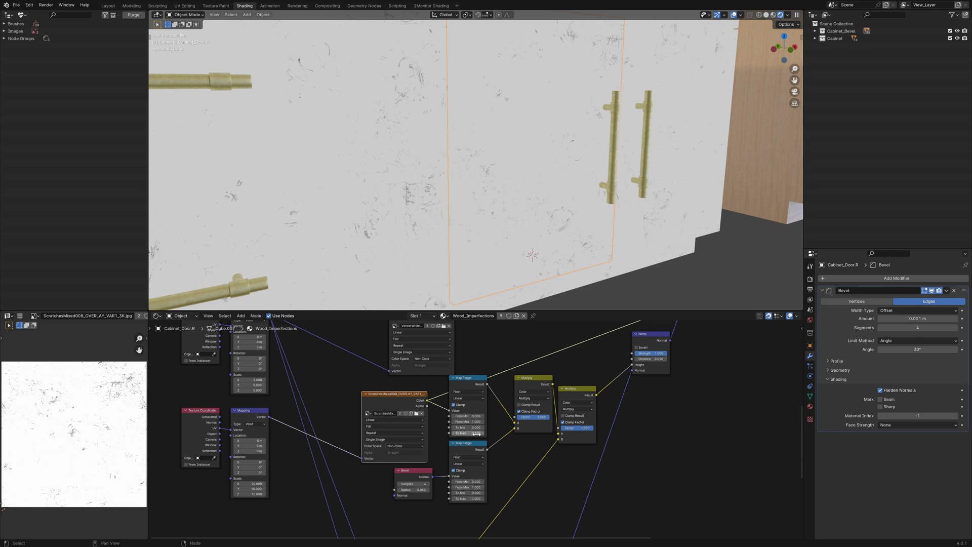
Set the upper Map Range To Max to 0.5 and preview the bevel Map Range on the doors
left_click(473, 433)
type("0.5")
key("Return")
middle_click_drag(526, 299, 456, 428)
left_click(456, 428)
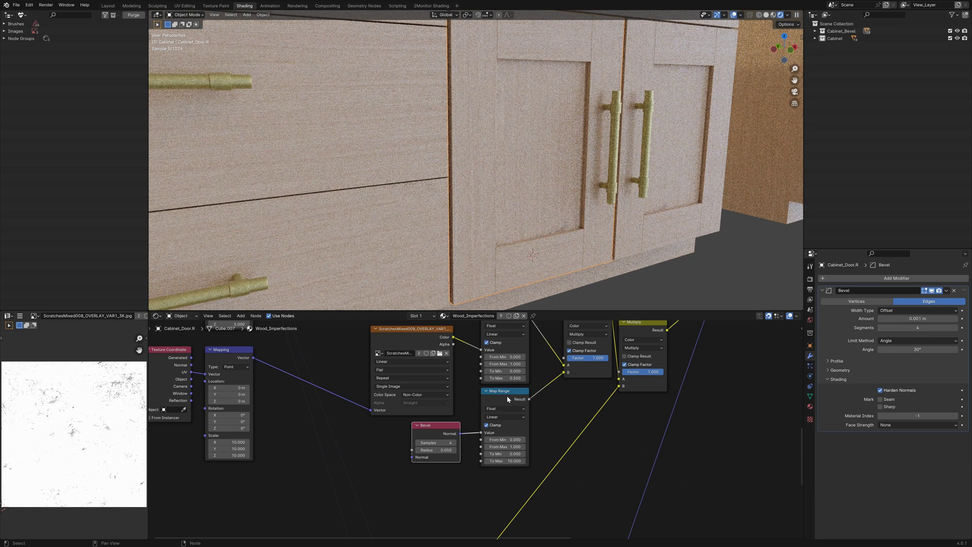
left_click(525, 398, "ctrl+shift")
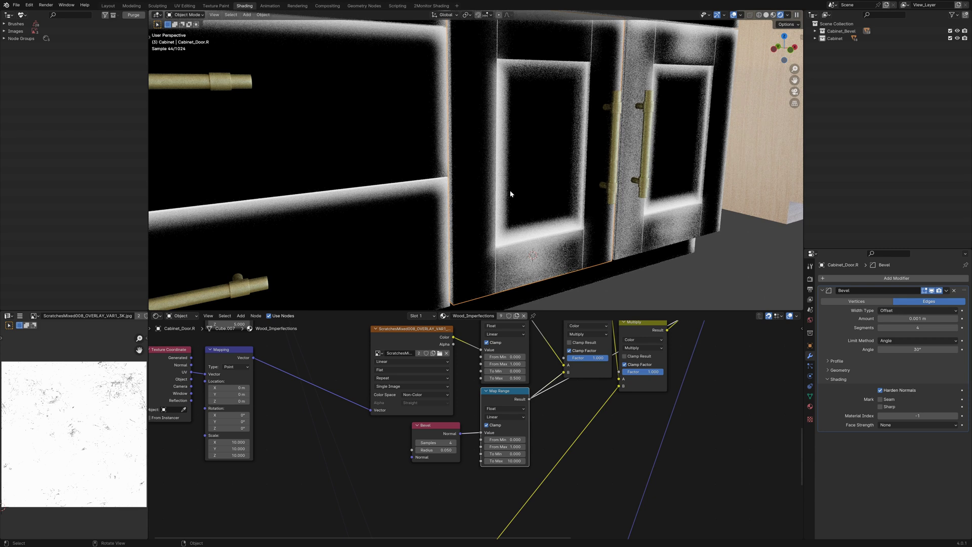
Add a Geometry input node in empty space of the node graph
middle_click_drag(296, 429, 717, 391)
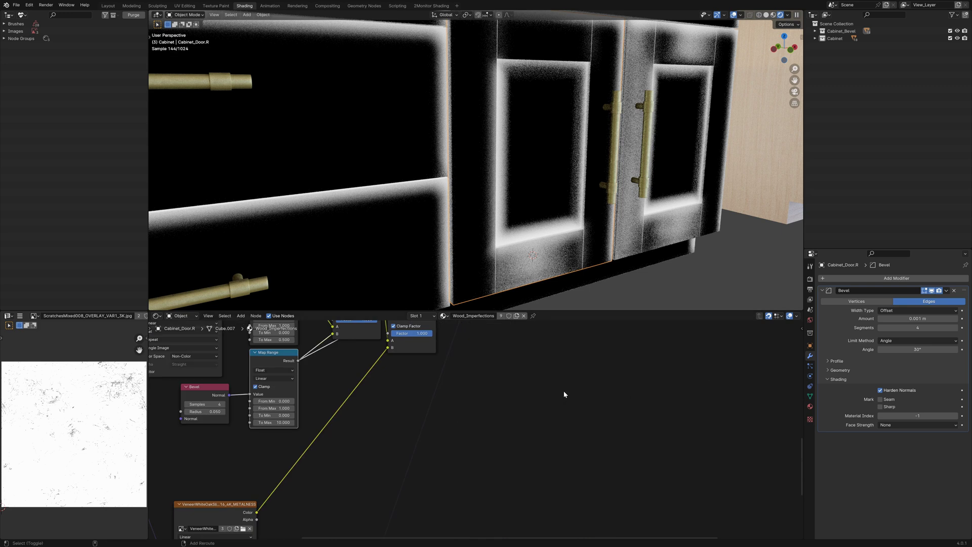
key("shift+a")
type("geo")
key("Return")
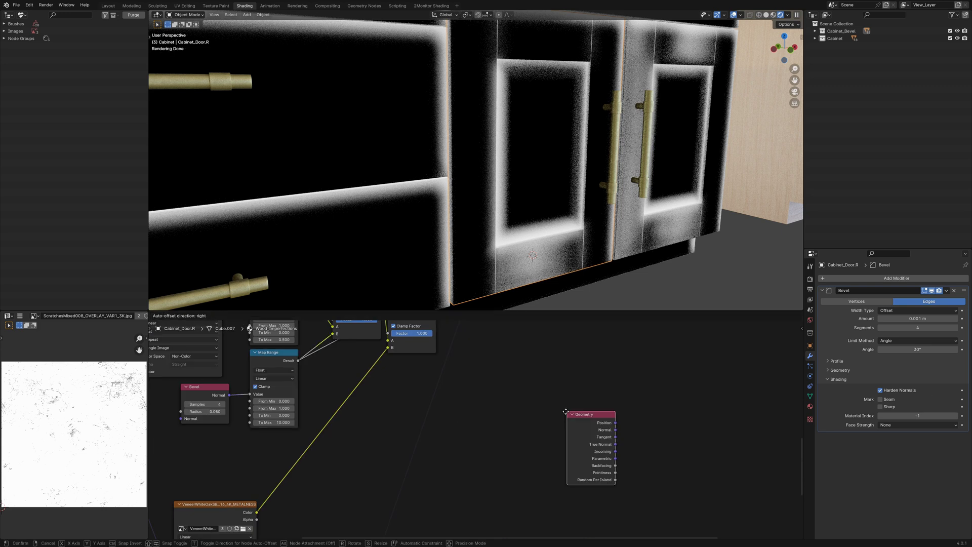
left_click(570, 399)
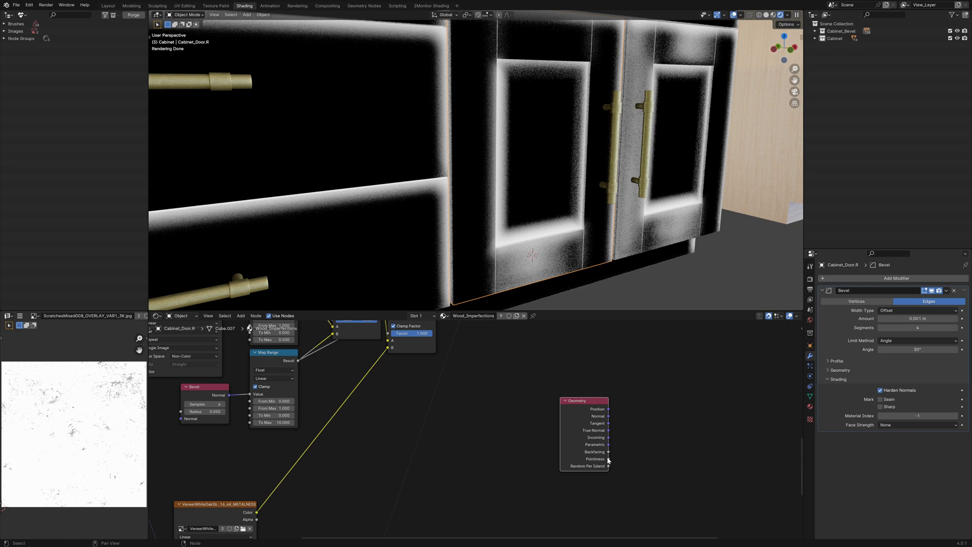
Connect Pointiness to a new Color Ramp and slide its black stop right to 0.472
left_click_drag(609, 459, 667, 448)
type("ram")
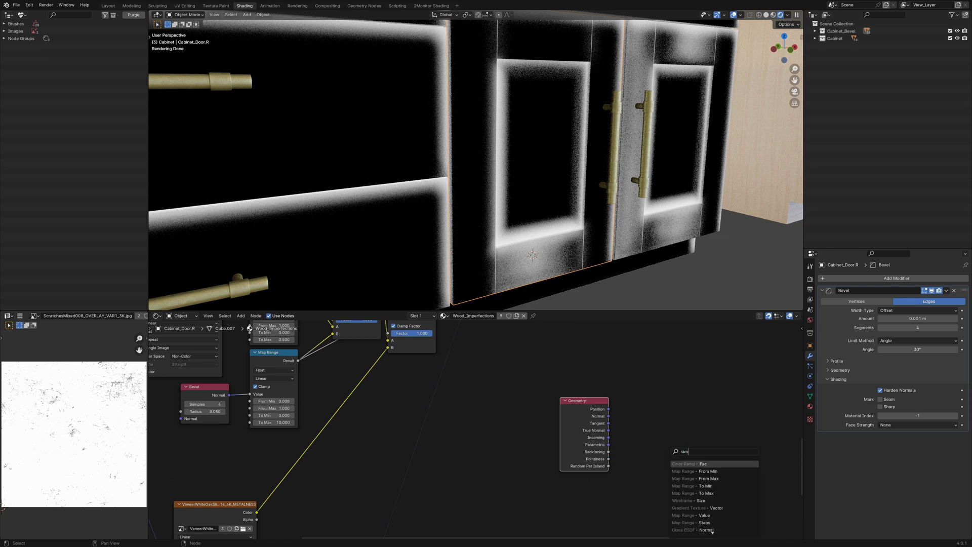
key("Return")
left_click(661, 405)
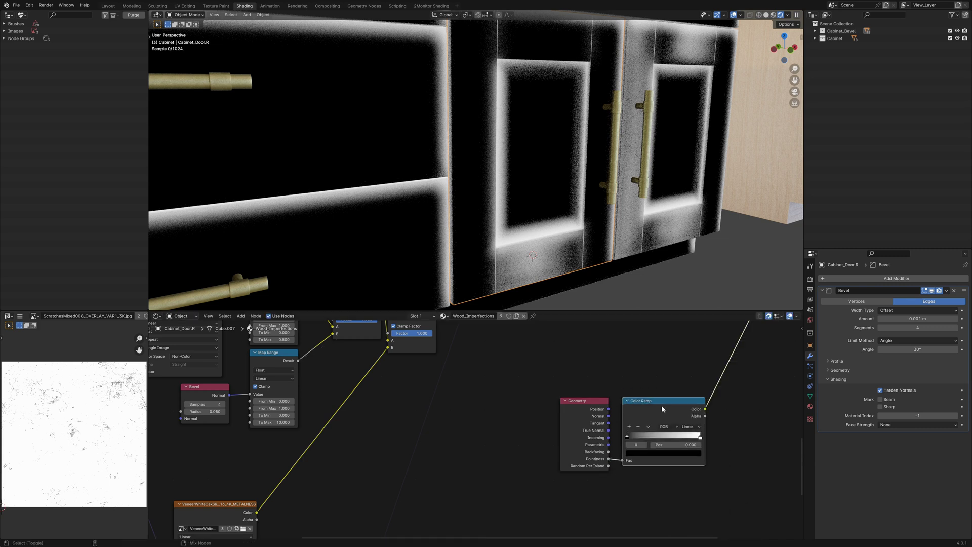
left_click_drag(634, 435, 667, 437)
left_click(668, 437)
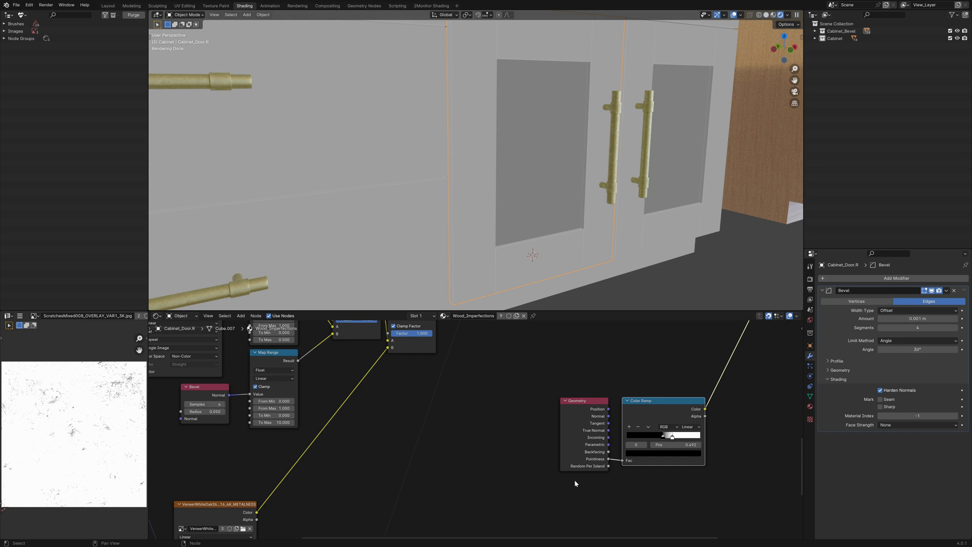
Delete the Geometry and Color Ramp nodes
middle_click_drag(539, 400, 541, 444)
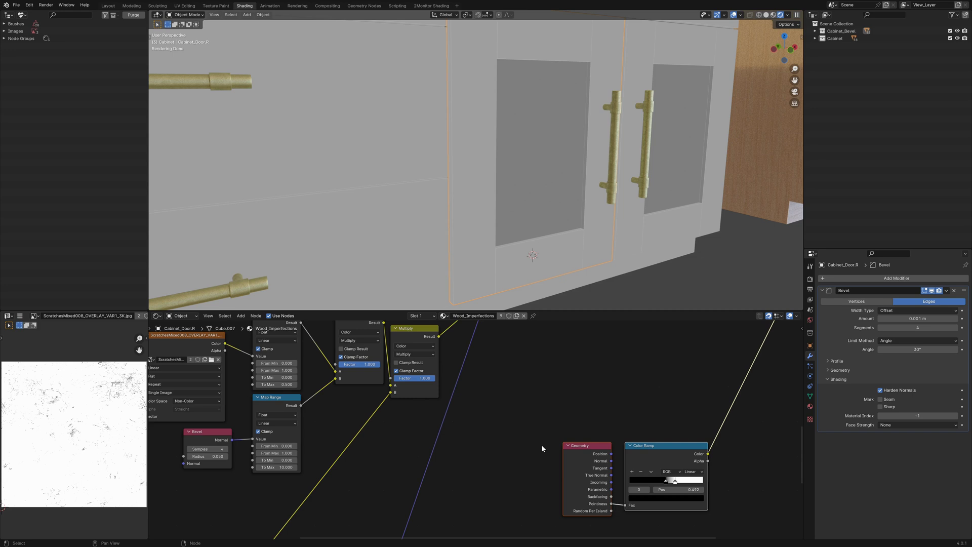
key("x")
middle_click_drag(577, 395, 571, 405)
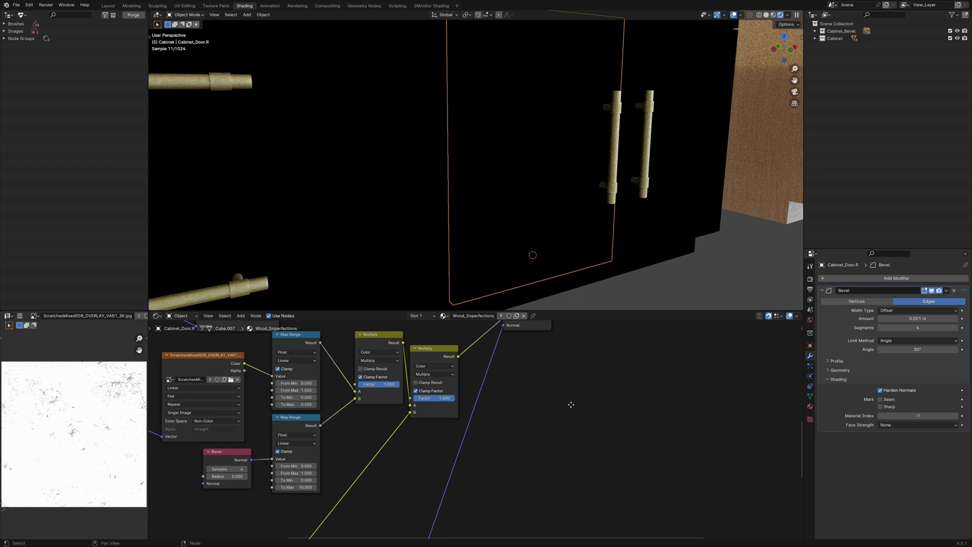
scroll(536, 373, "up", 3, "ctrl")
Preview both Multiply node outputs, inspect the white oak veneer texture, and bring the Principled BSDF into view
left_click(423, 383, "ctrl+shift")
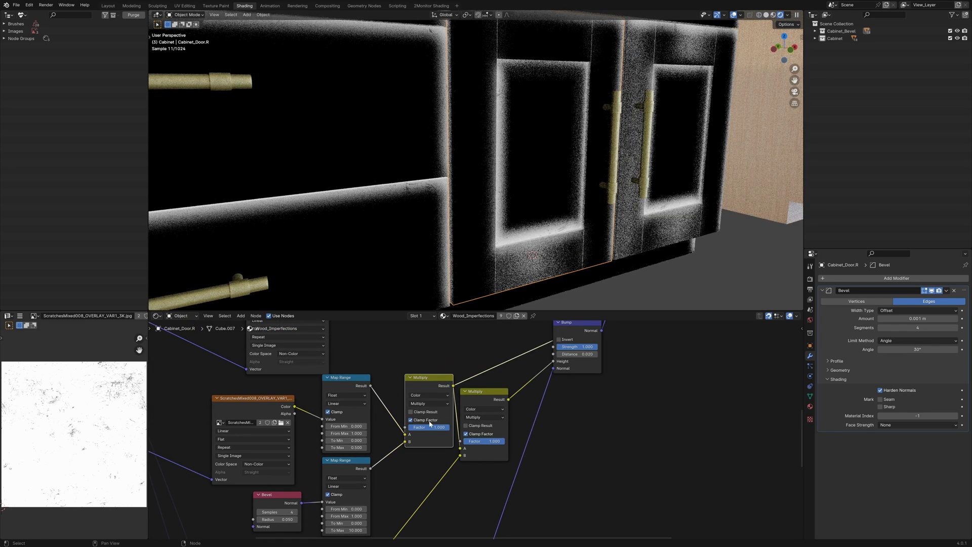
left_click(490, 396, "ctrl+shift")
middle_click_drag(382, 484, 406, 477)
left_click(377, 493)
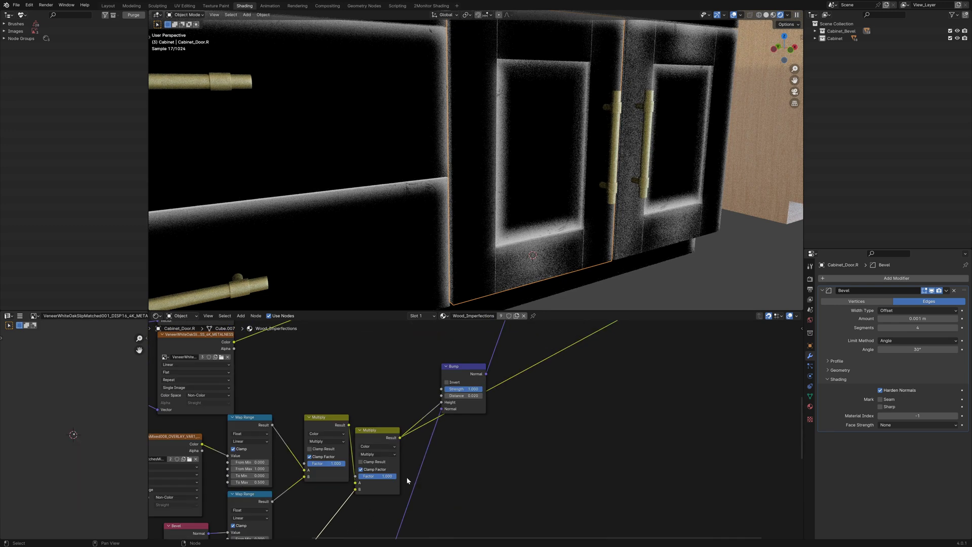
left_click(443, 373)
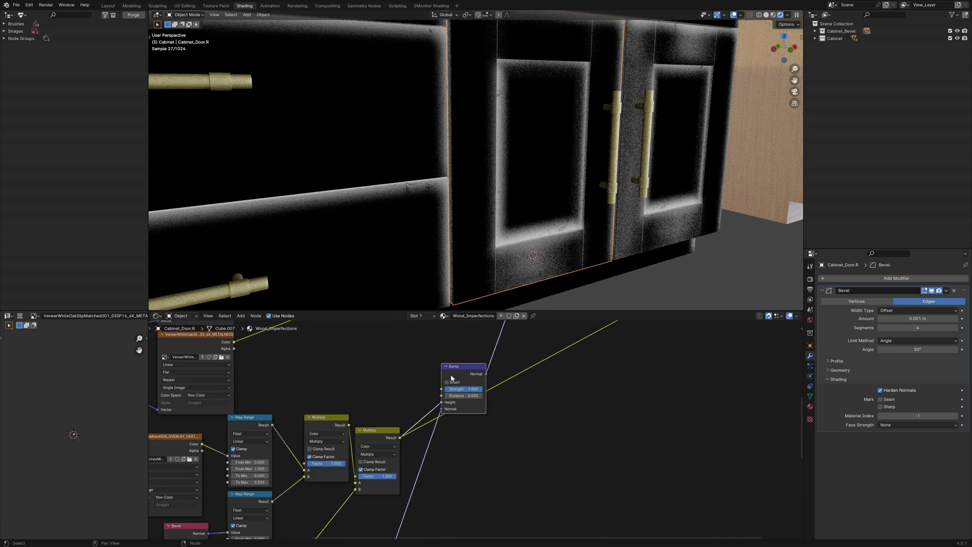
middle_click_drag(445, 377, 415, 531)
Preview the full Wood_Imperfections material from the Principled BSDF, inspect the doors, then deselect the door
left_click(485, 420, "ctrl+shift")
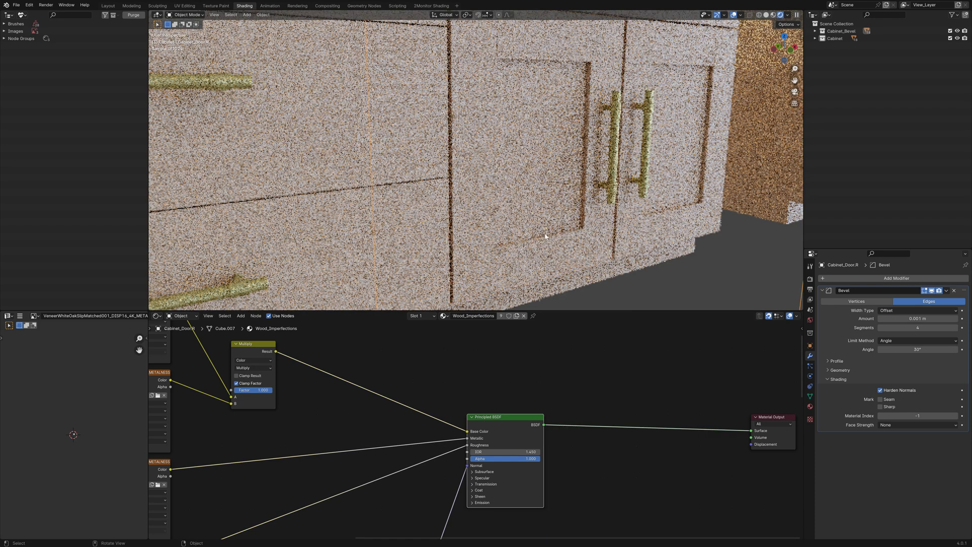
scroll(533, 249, "up", 5)
scroll(423, 226, "down", 2)
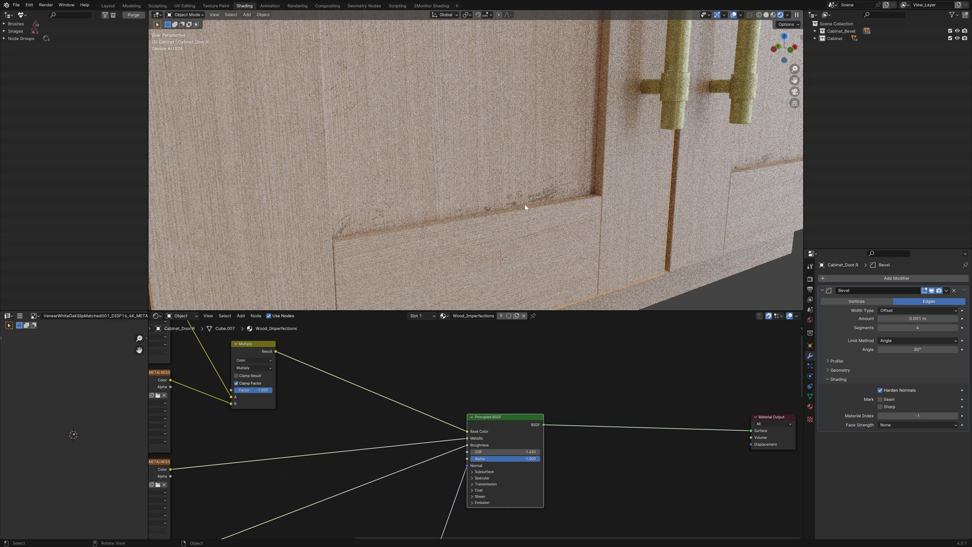
middle_click_drag(540, 178, 443, 184)
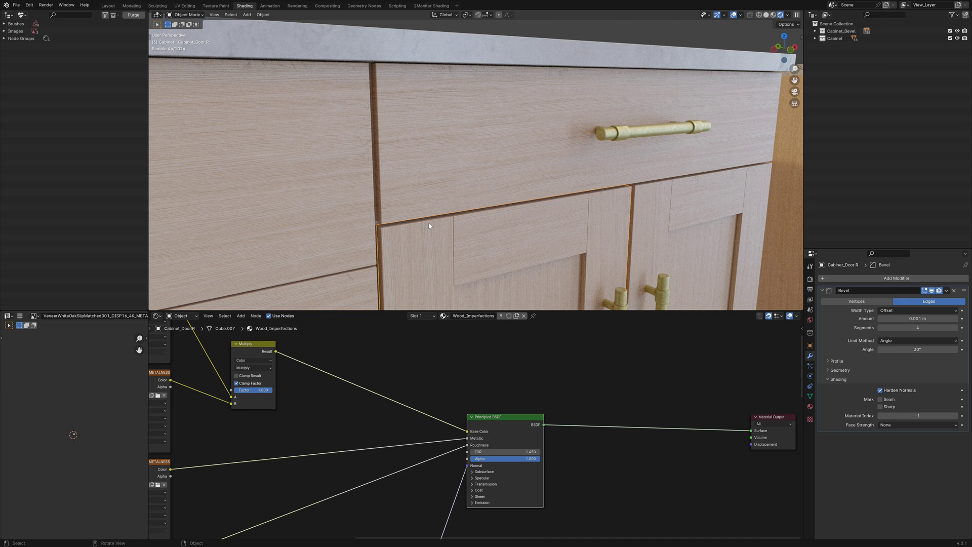
key("alt+a")
scroll(336, 425, "down", 2)
middle_click_drag(336, 425, 363, 424)
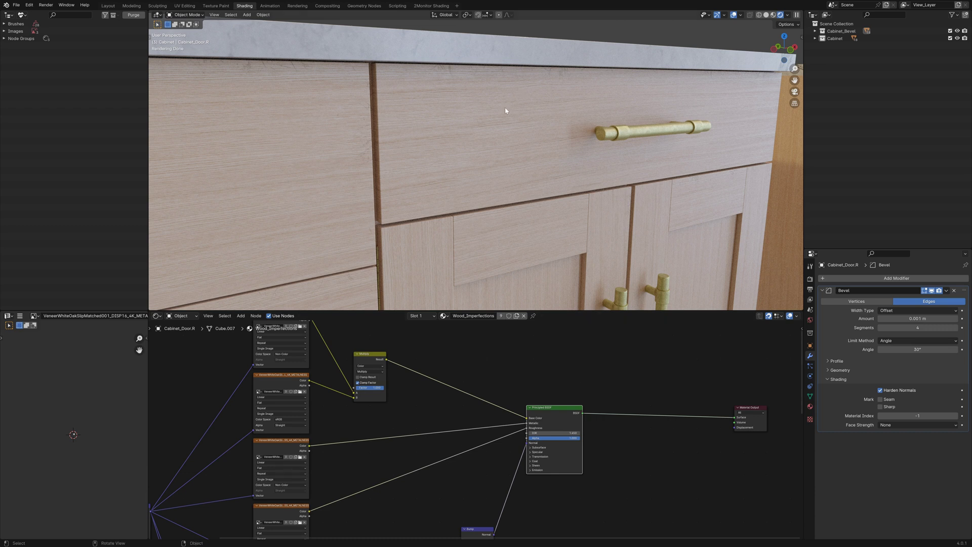
Zoom out on the rendered camera view of the kitchen counter scene
scroll(493, 136, "down", 2)
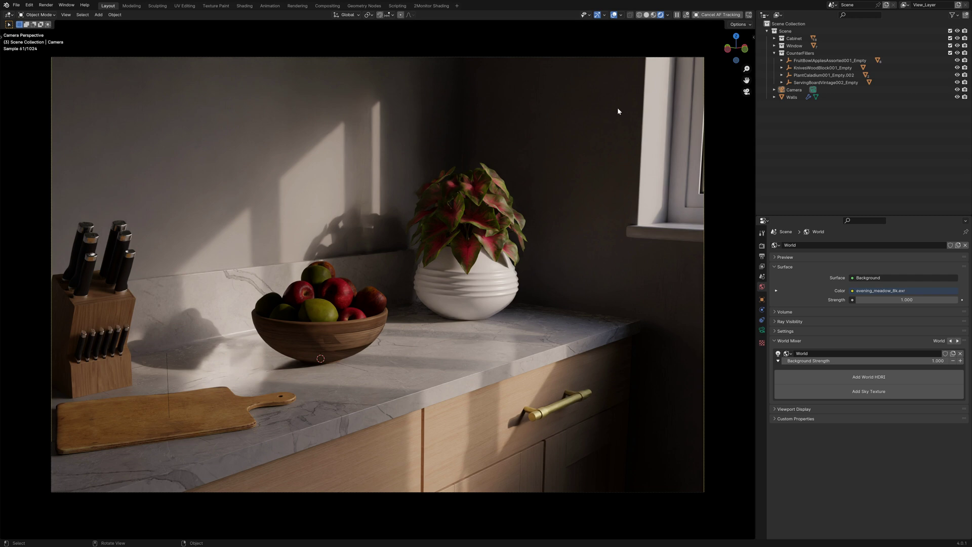
left_click(906, 300)
type("2")
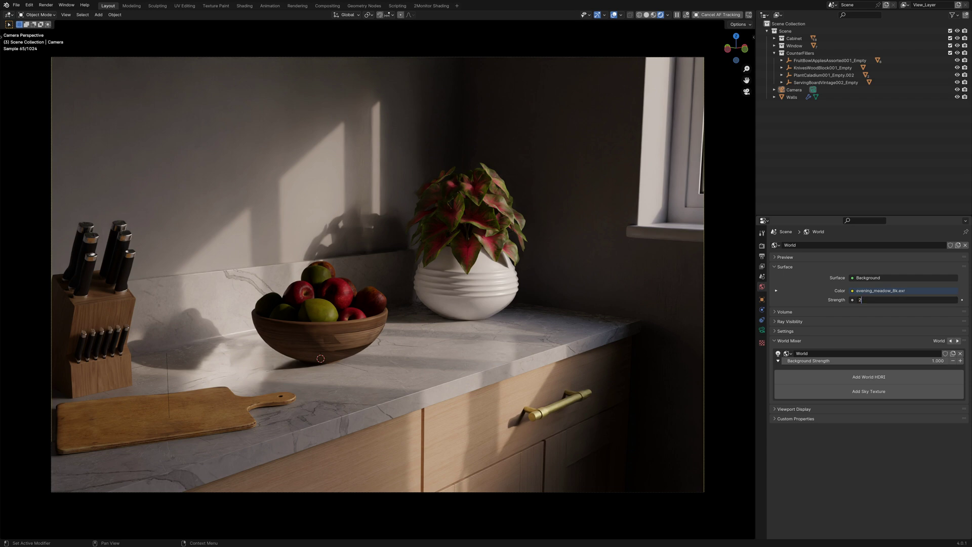
key("Return")
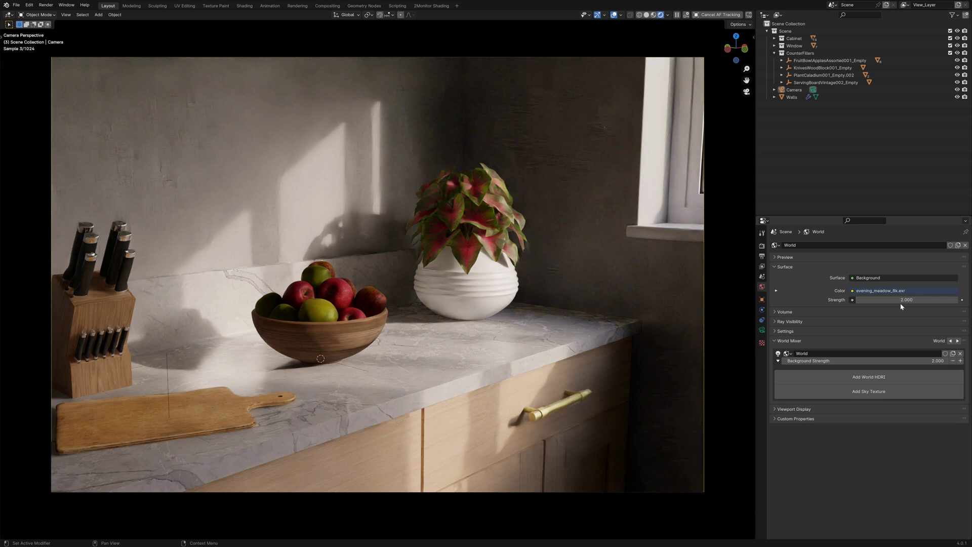
left_click(900, 303)
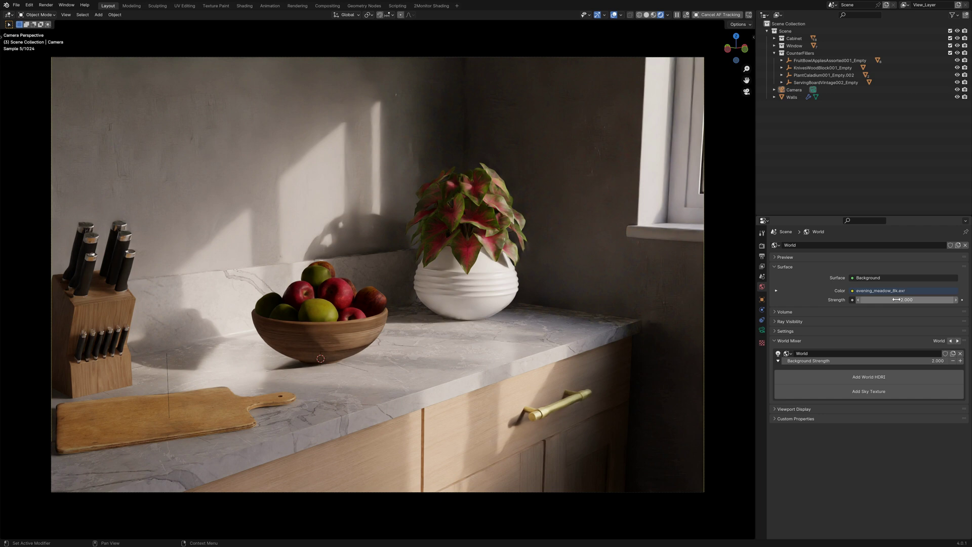
type("1")
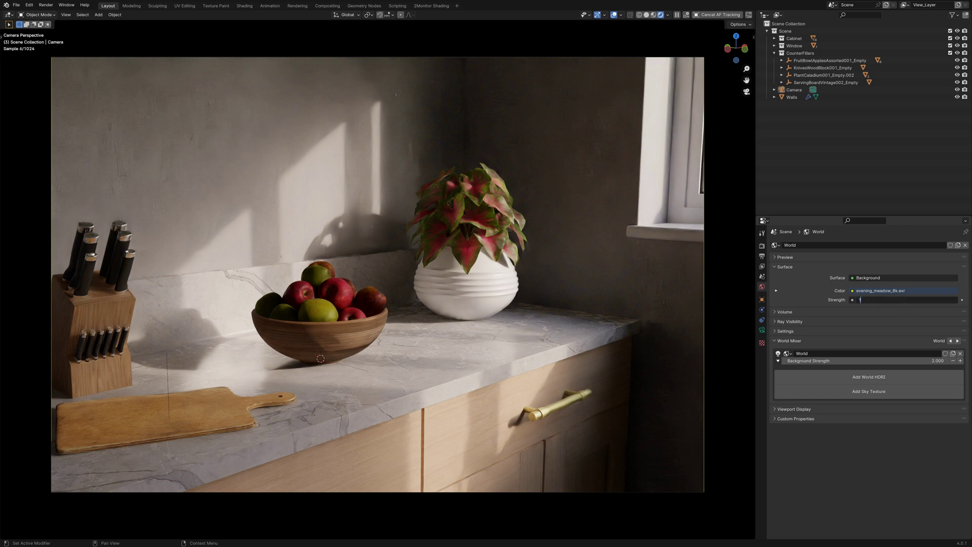
key("Return")
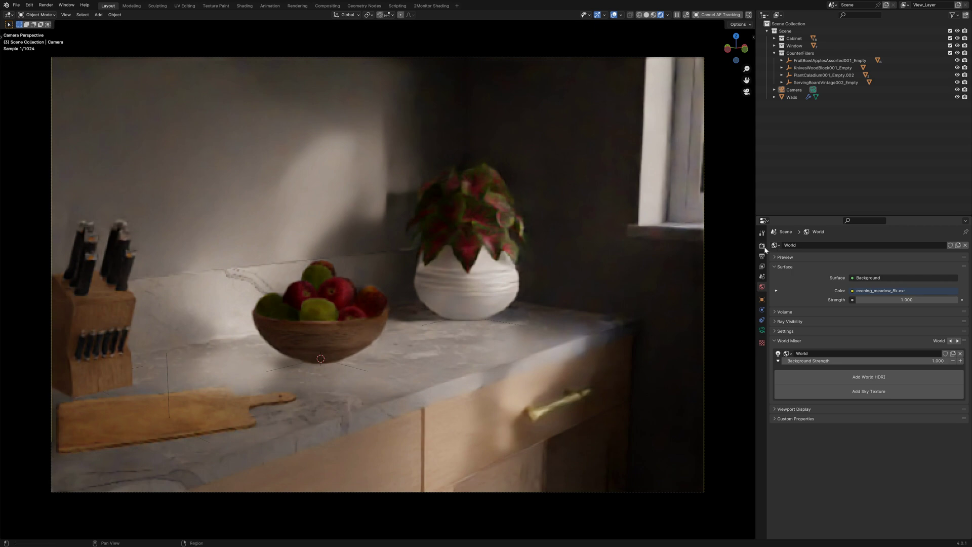
Set the Color Management Look to Medium High Contrast and raise Exposure to 2.483
left_click(762, 246)
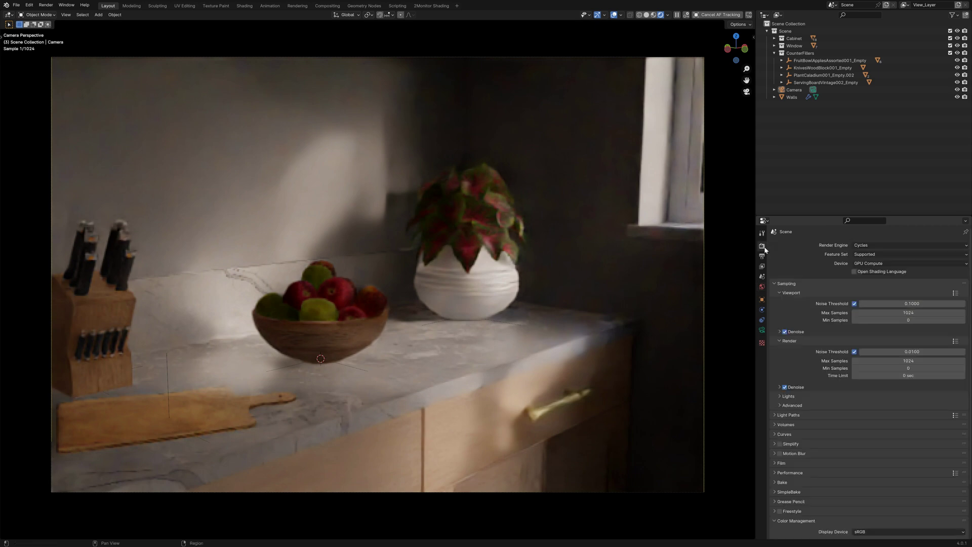
scroll(829, 466, "down", 1)
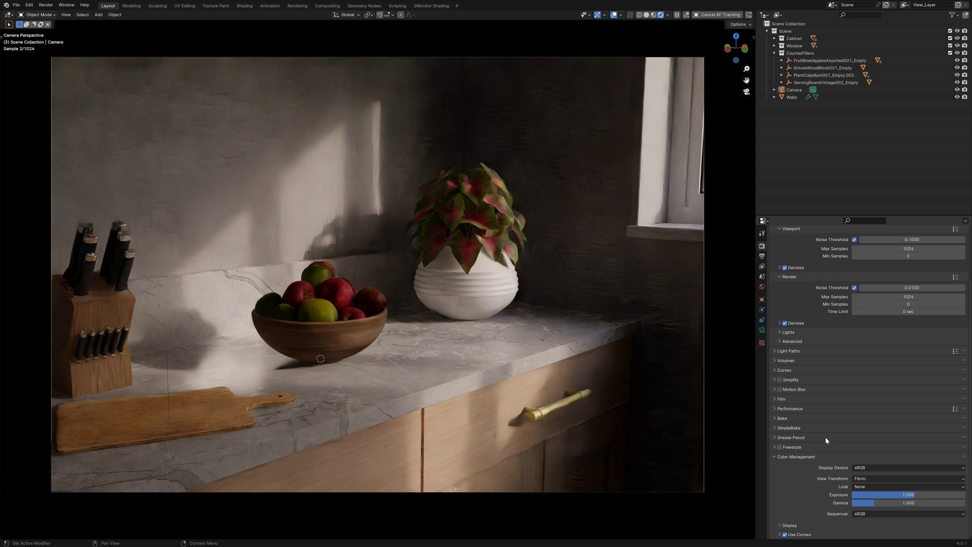
left_click(867, 487)
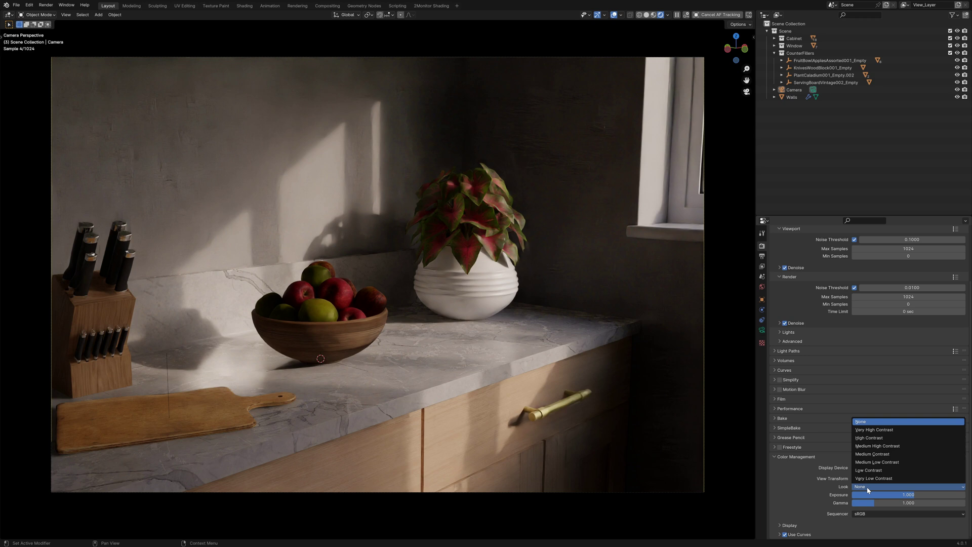
left_click(874, 446)
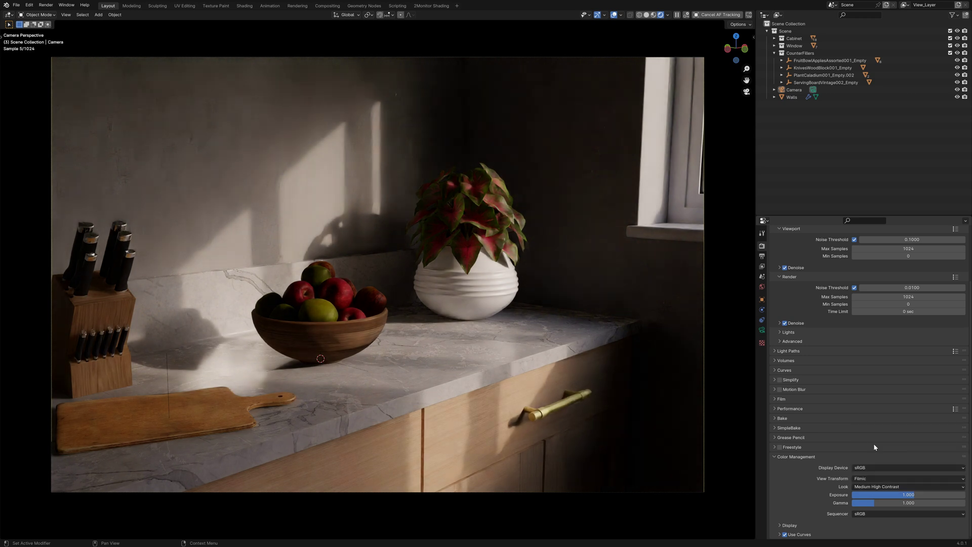
left_click_drag(891, 495, 949, 494)
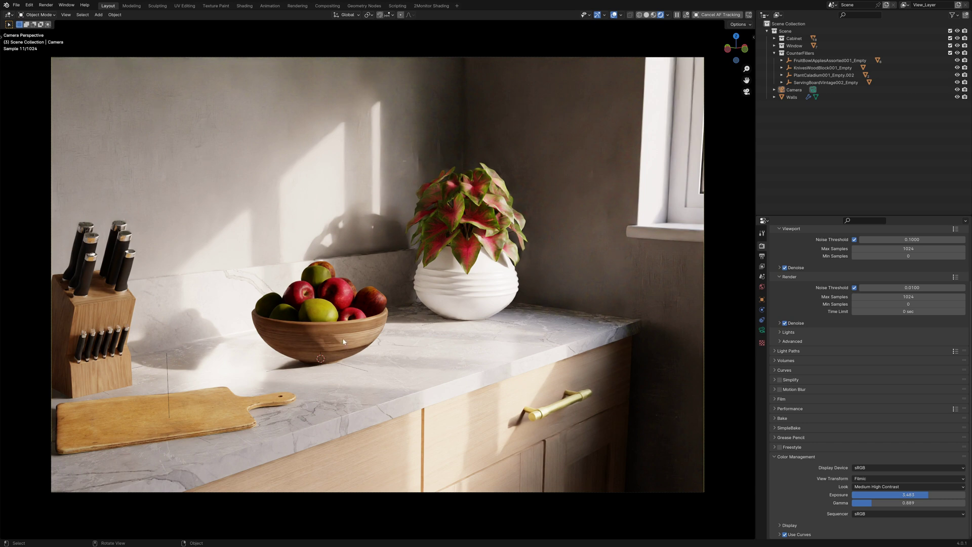
Turn on Depth of Field for the camera, focused on the fruit bowl at F-Stop 2.8
left_click(762, 330)
scroll(834, 384, "down", 4)
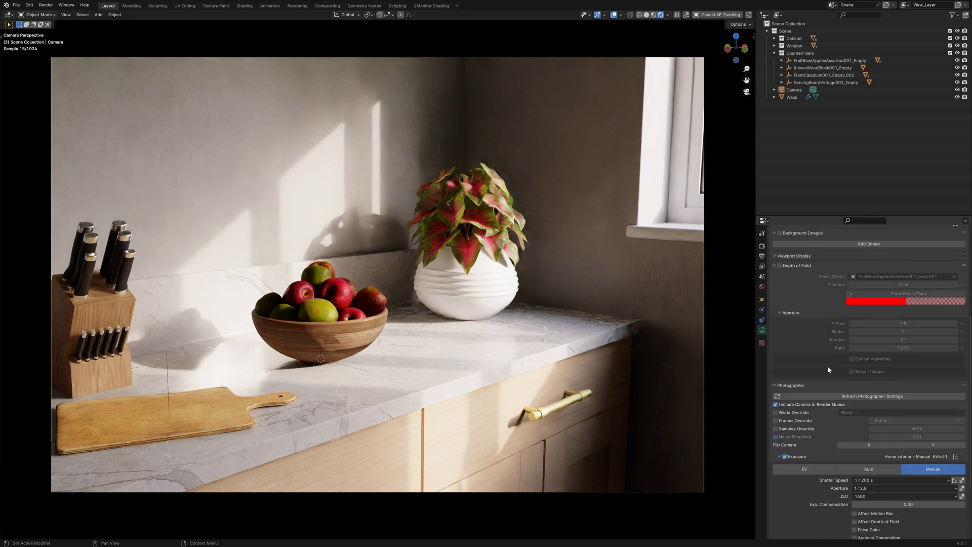
scroll(827, 366, "up", 5)
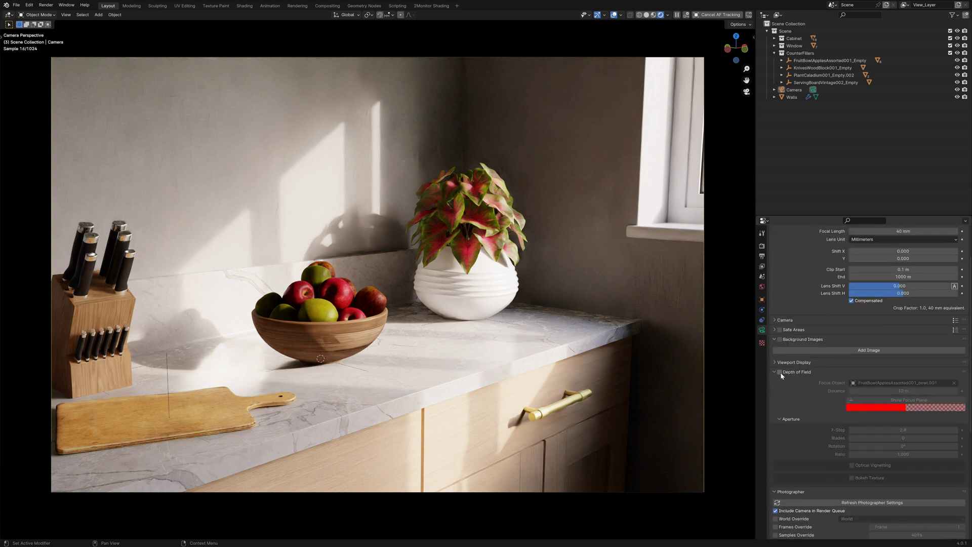
left_click(780, 373)
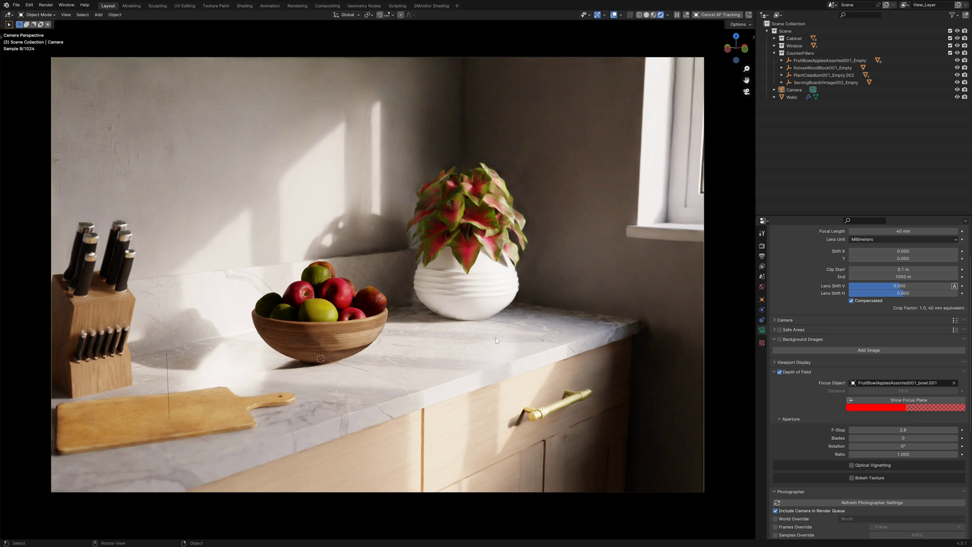
Open the recent kitchen scene .blend file, discarding the current unsaved changes
left_click(16, 4)
mouse_move(26, 31)
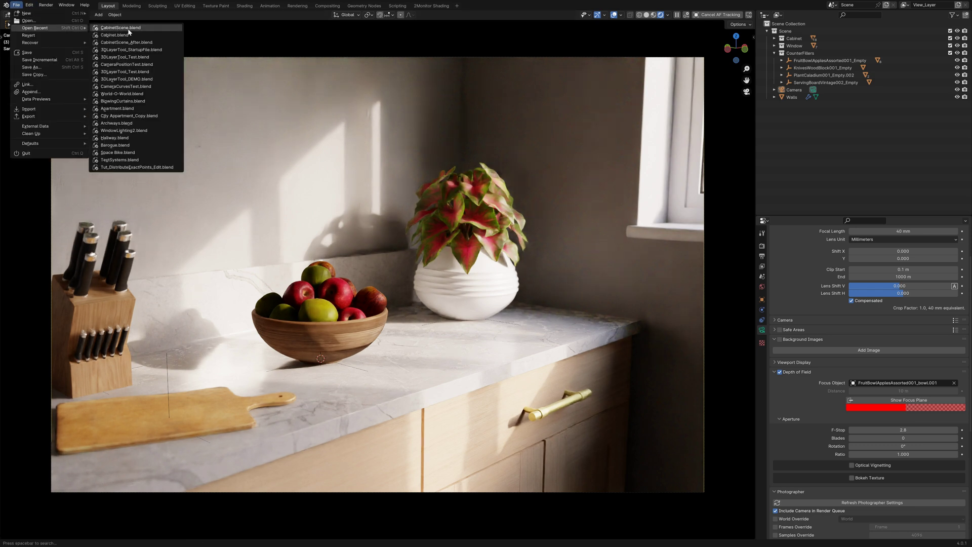
left_click(131, 45)
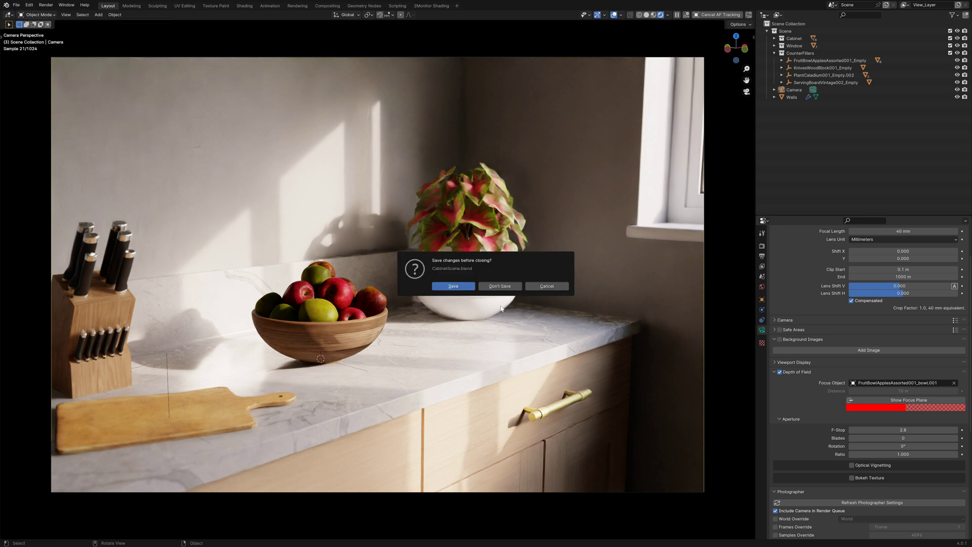
left_click(502, 287)
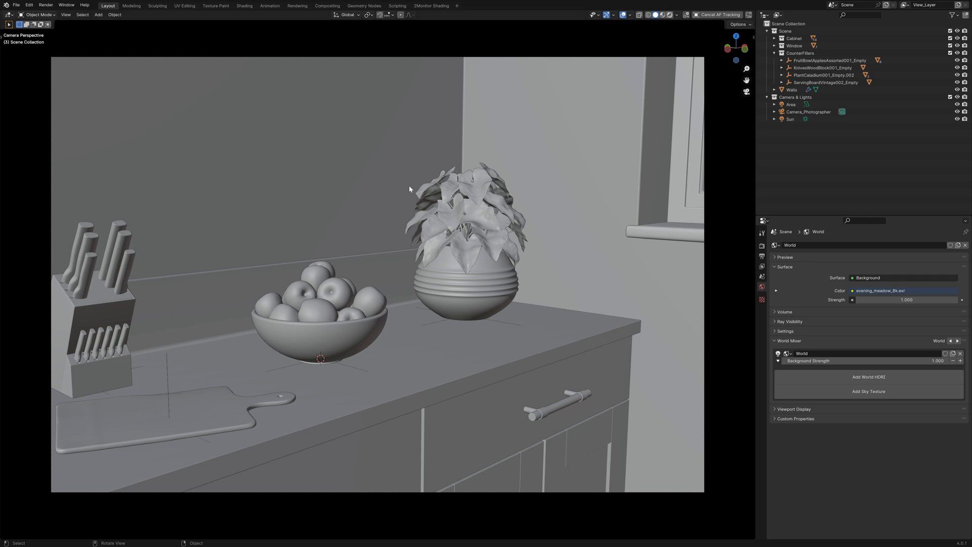
Preview the scene in Rendered shading, then return to Solid and orbit out to see the room
key("z")
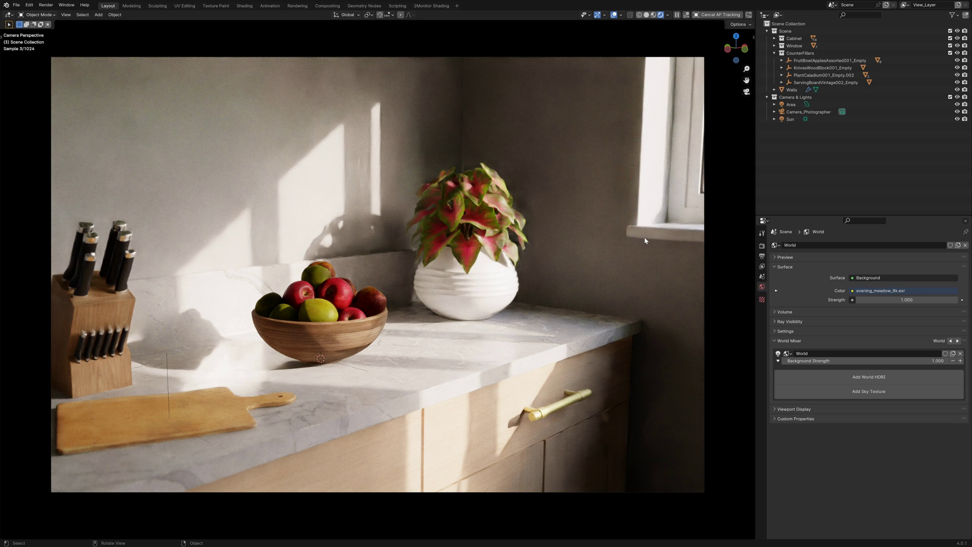
left_click(646, 17)
mouse_move(384, 193)
middle_mouse_down()
mouse_move(352, 223)
mouse_move(497, 199)
mouse_move(518, 207)
middle_mouse_up()
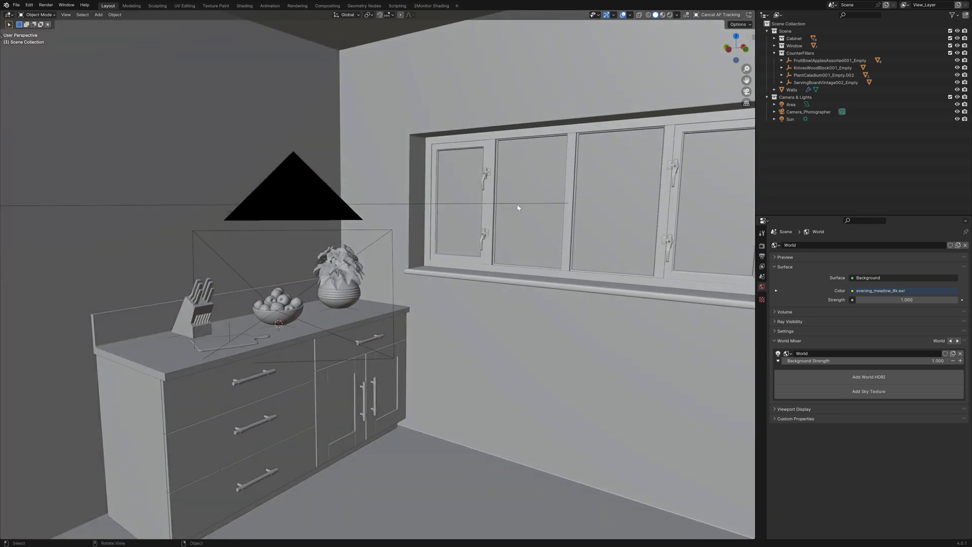
Select and frame the Area light covering the kitchen window, then enable Portal in its light settings
left_click(791, 104)
key("KP_Decimal")
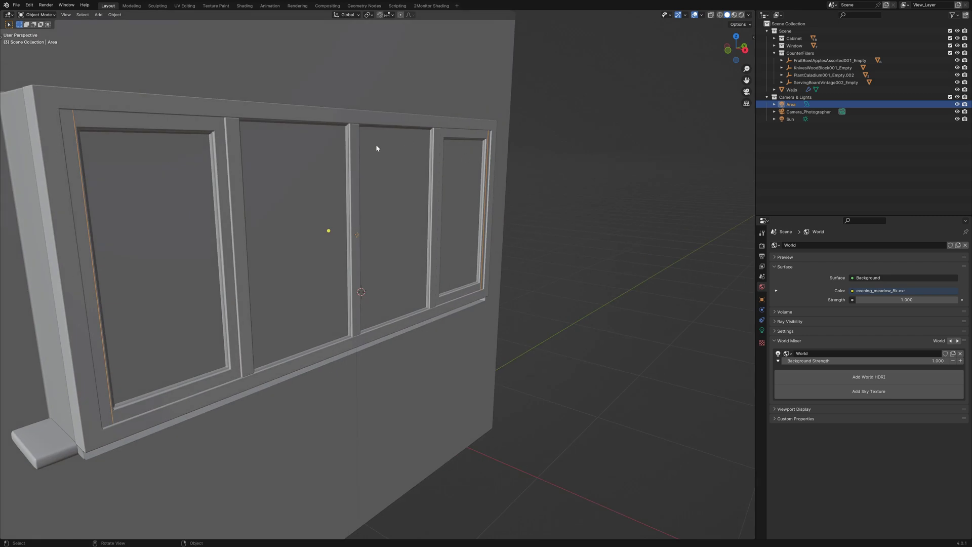
scroll(365, 162, "down", 8)
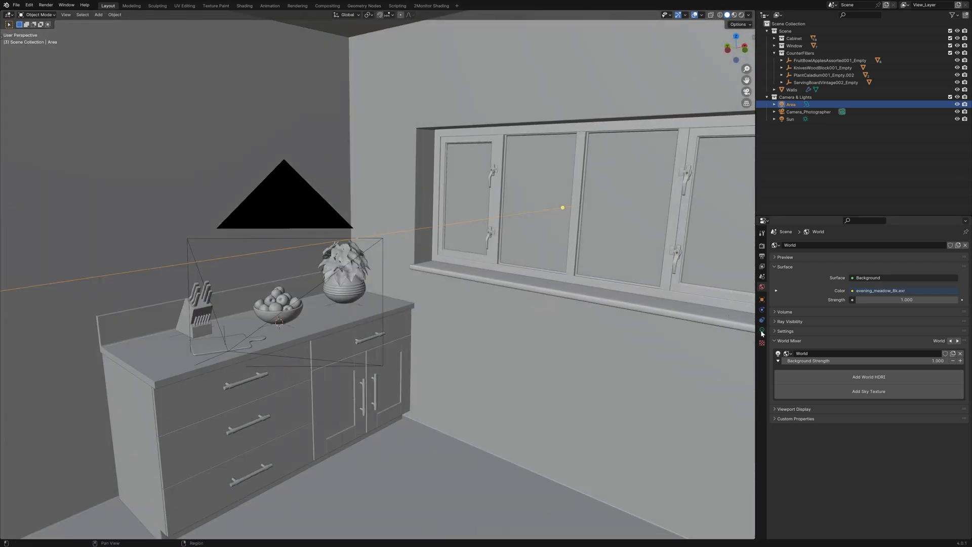
left_click(761, 331)
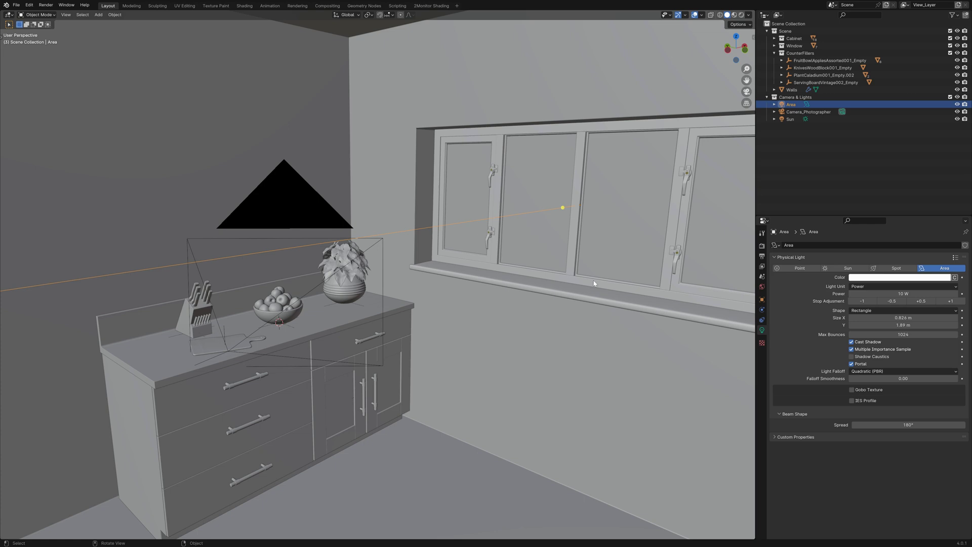
scroll(594, 283, "down", 3)
left_click(851, 363)
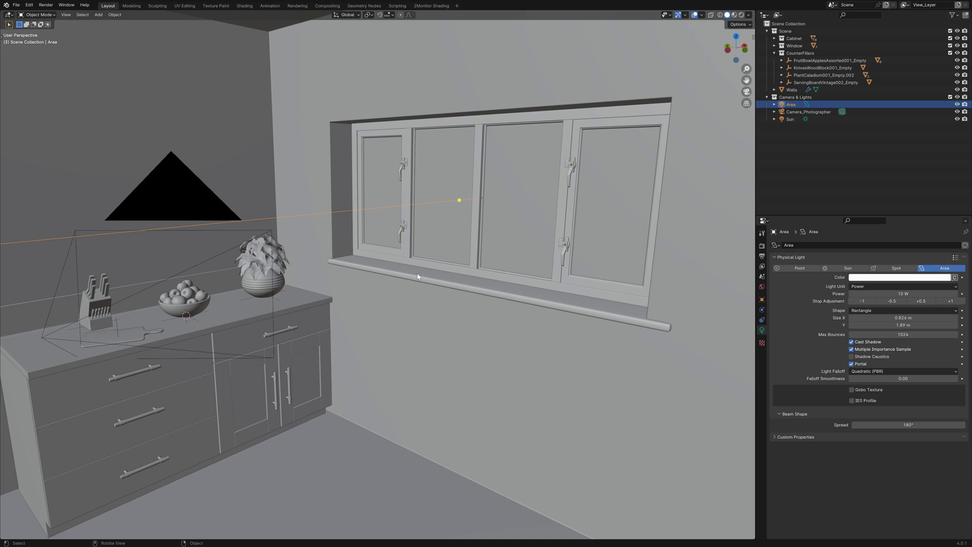
Select the Sun lamp, view through the camera in Rendered shading, and toggle the Sun off and back on
left_click(791, 119)
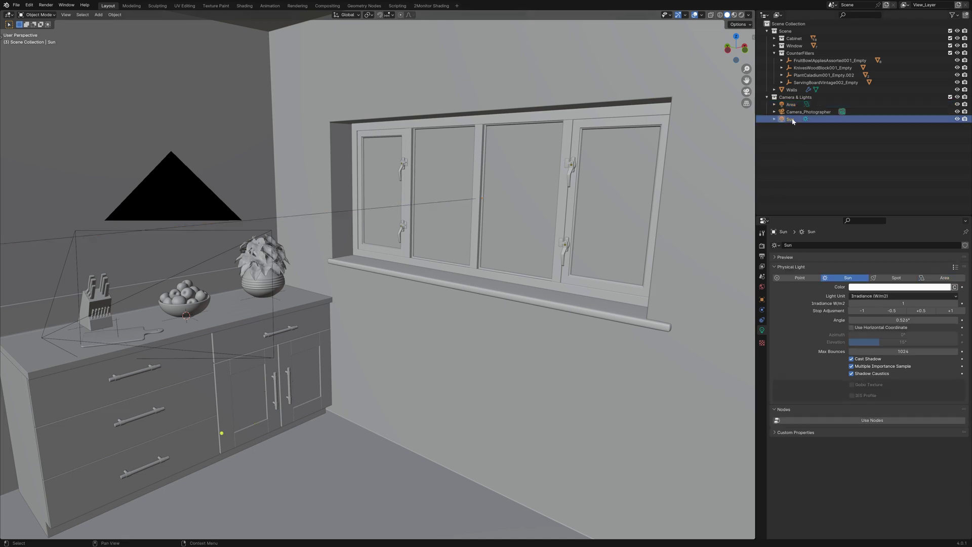
middle_click_drag(380, 321, 375, 262)
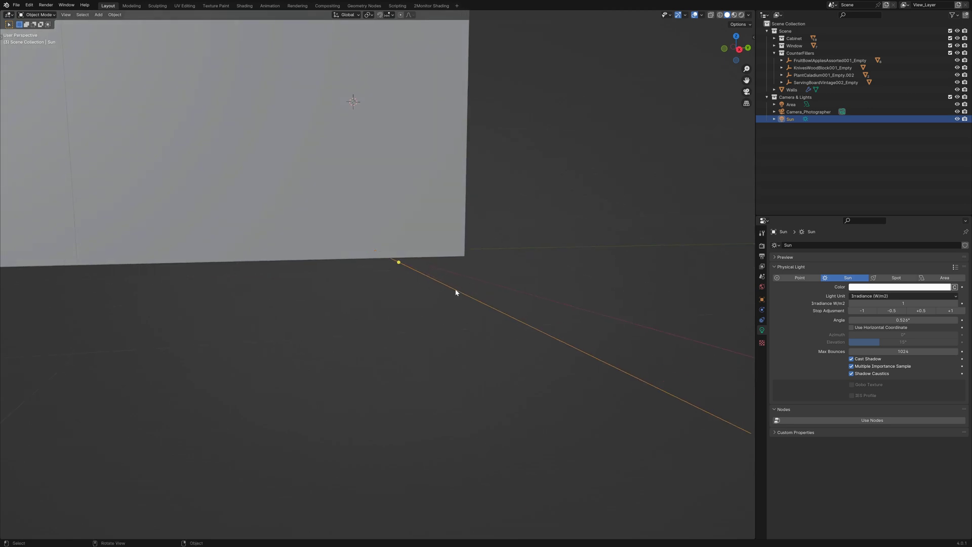
middle_click_drag(456, 293, 450, 316)
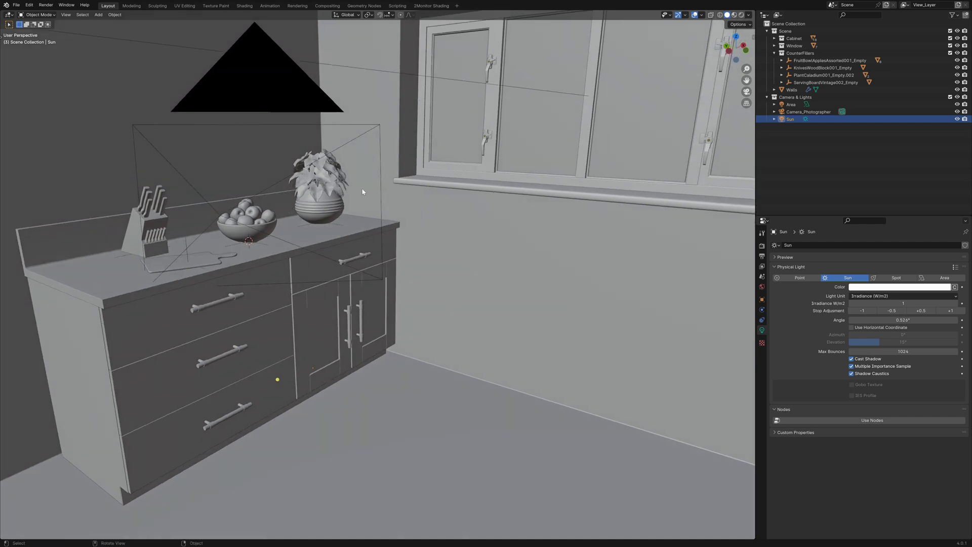
key("KP_0")
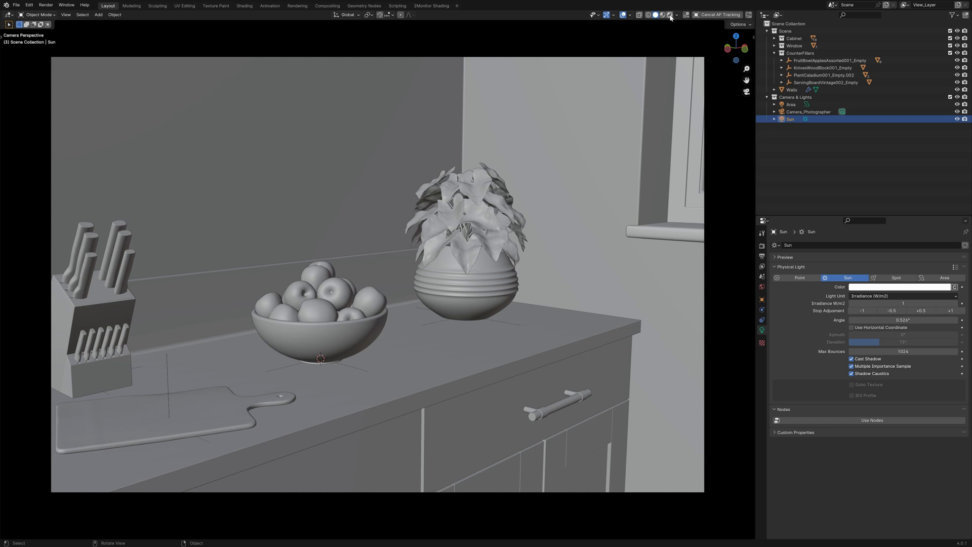
key("z")
key("8")
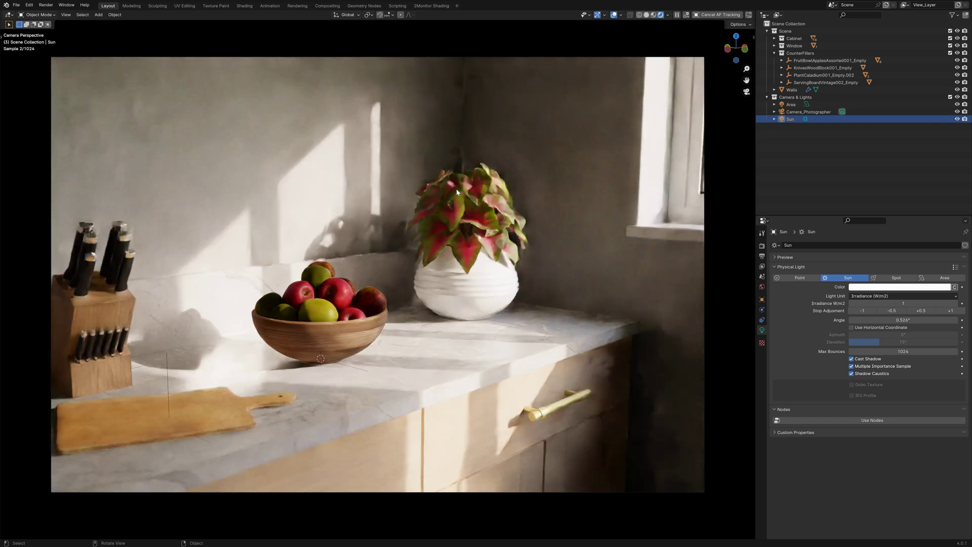
left_click(946, 120)
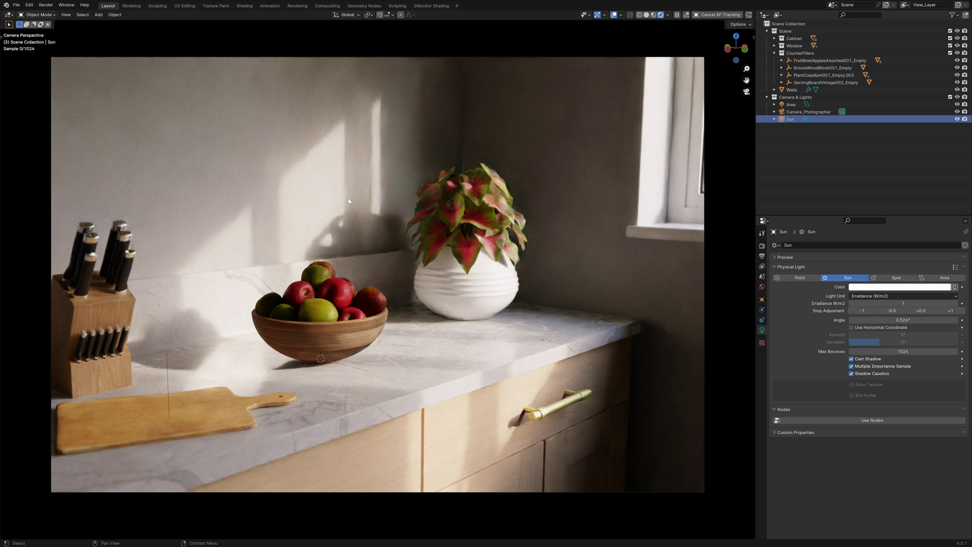
key("shift+t")
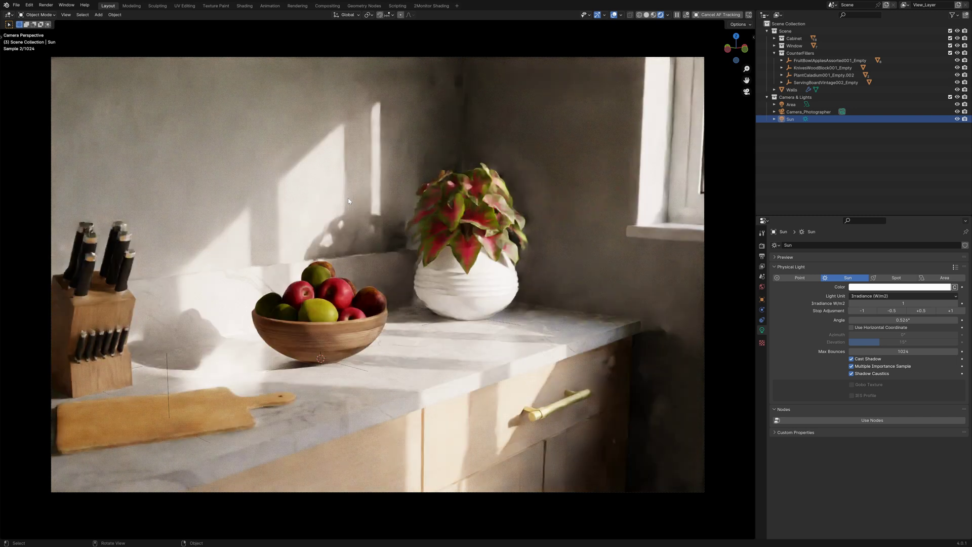
Select Camera_Photographer and scroll to its Photographer Exposure panel (Manual, 1/200 s, f/2.8, ISO 1600)
left_click(793, 112)
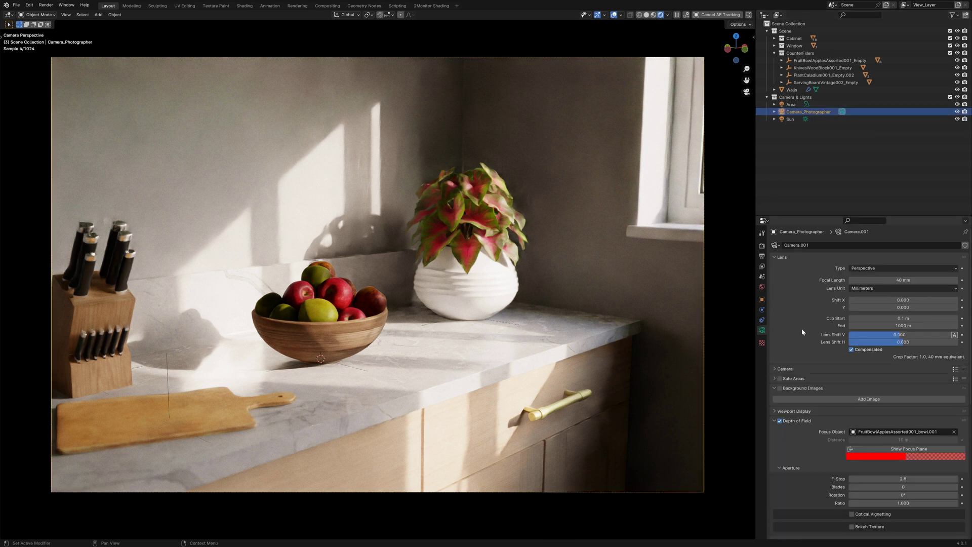
scroll(802, 329, "down", 10)
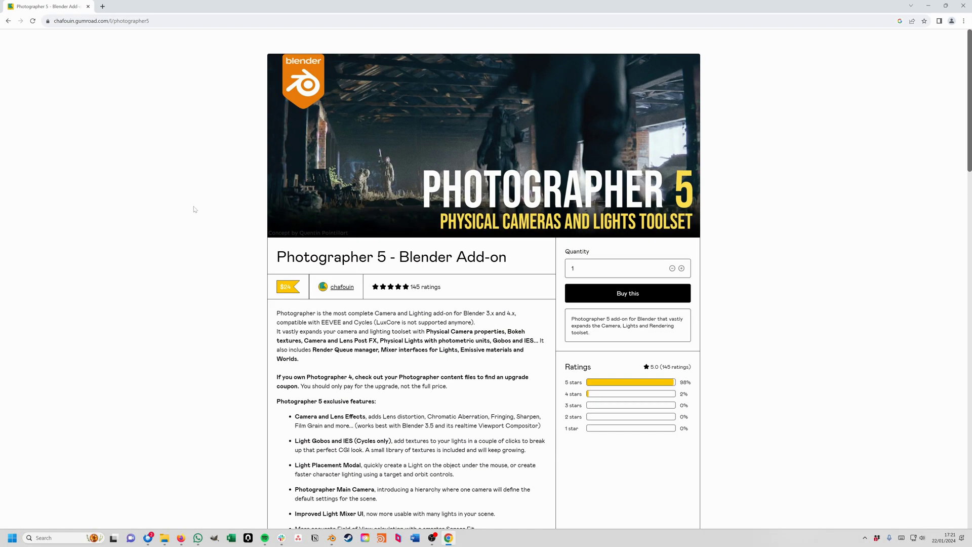
scroll(190, 216, "down", 2)
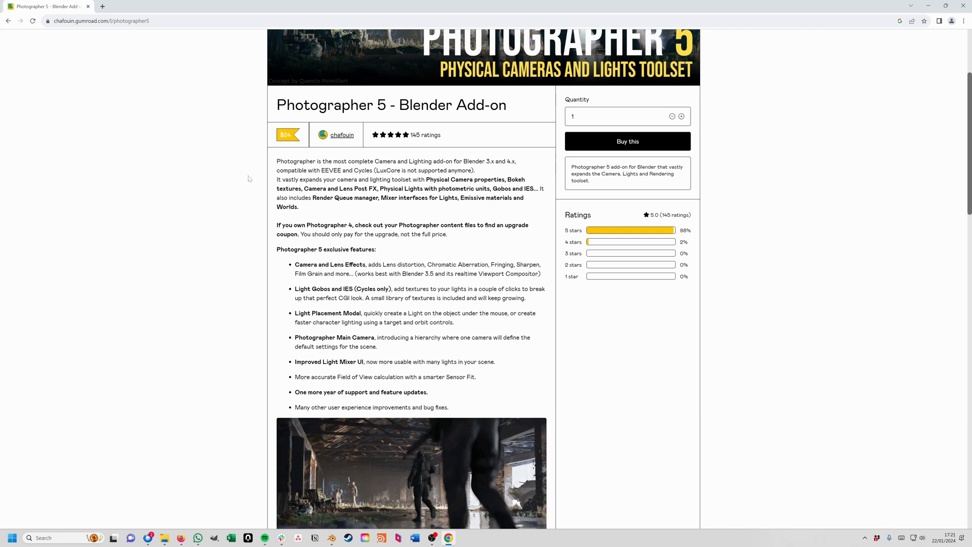
Scroll through the Photographer 5 feature list on Gumroad, then switch back to Blender
scroll(230, 206, "up", 1)
scroll(230, 205, "down", 1)
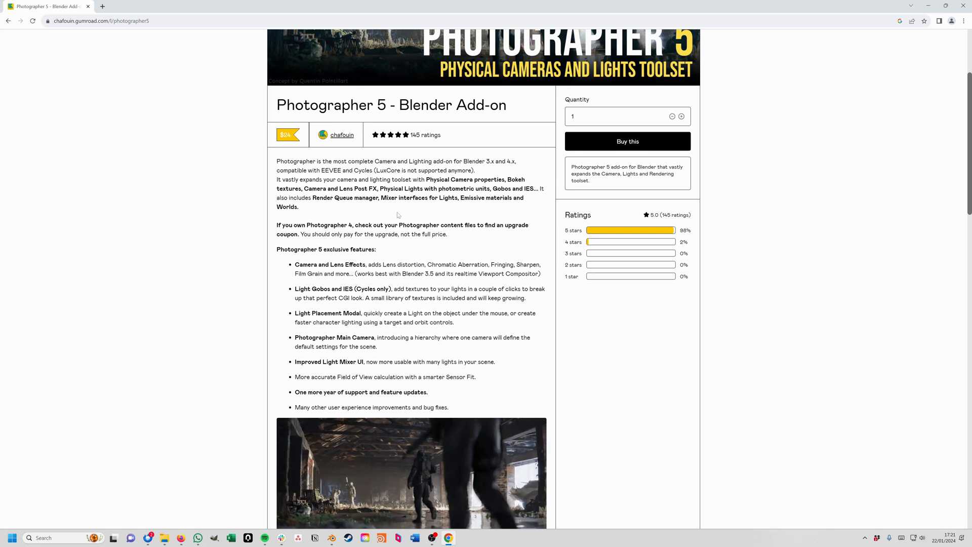
scroll(398, 215, "down", 7)
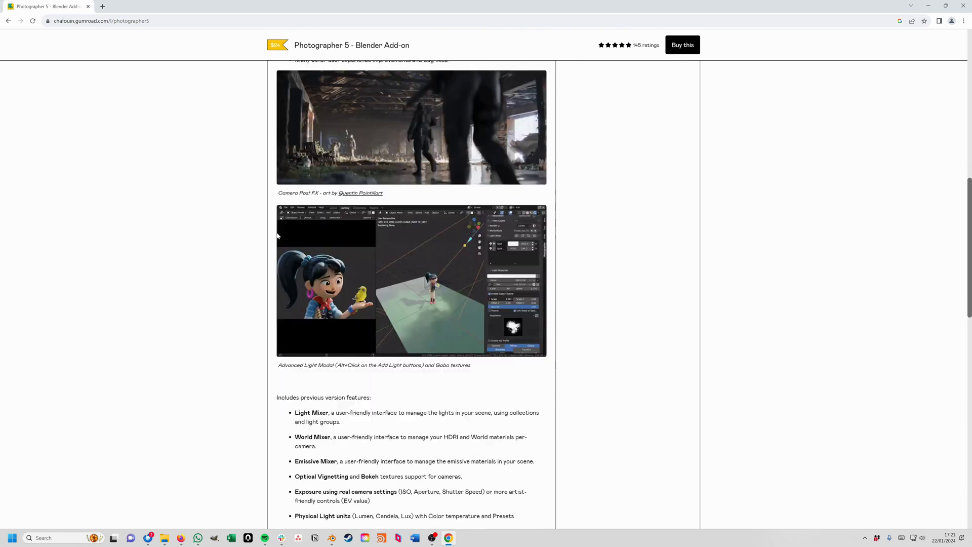
scroll(277, 235, "down", 5)
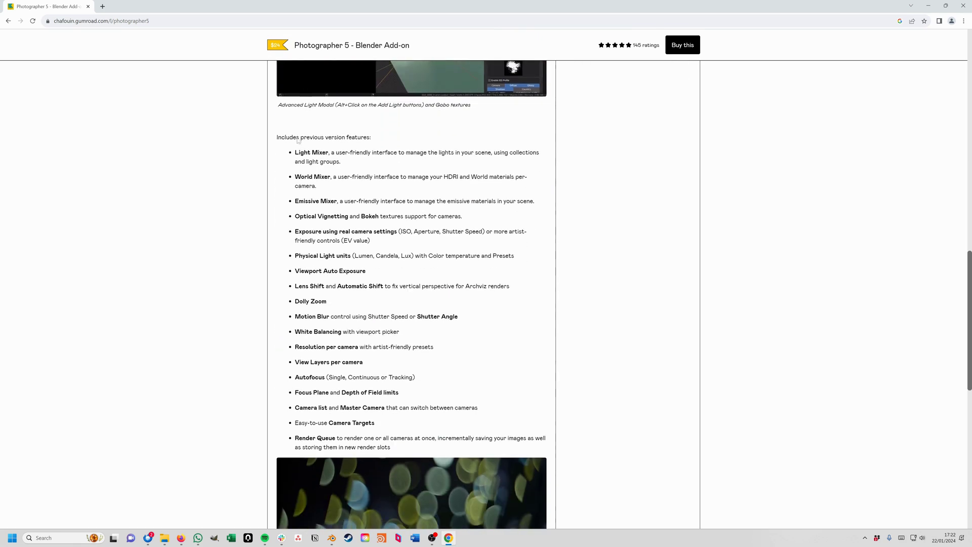
scroll(305, 345, "down", 7)
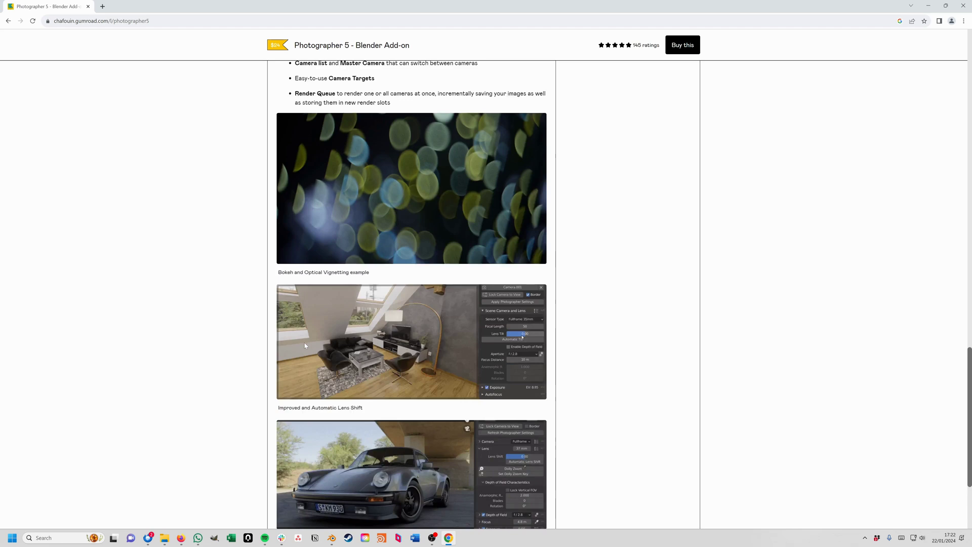
scroll(243, 330, "down", 3)
scroll(242, 324, "up", 10)
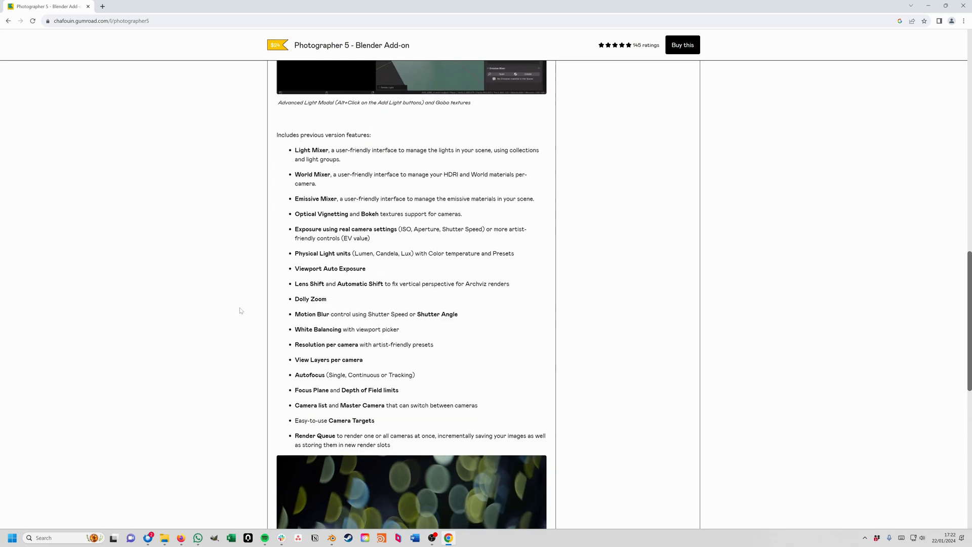
scroll(241, 310, "up", 10)
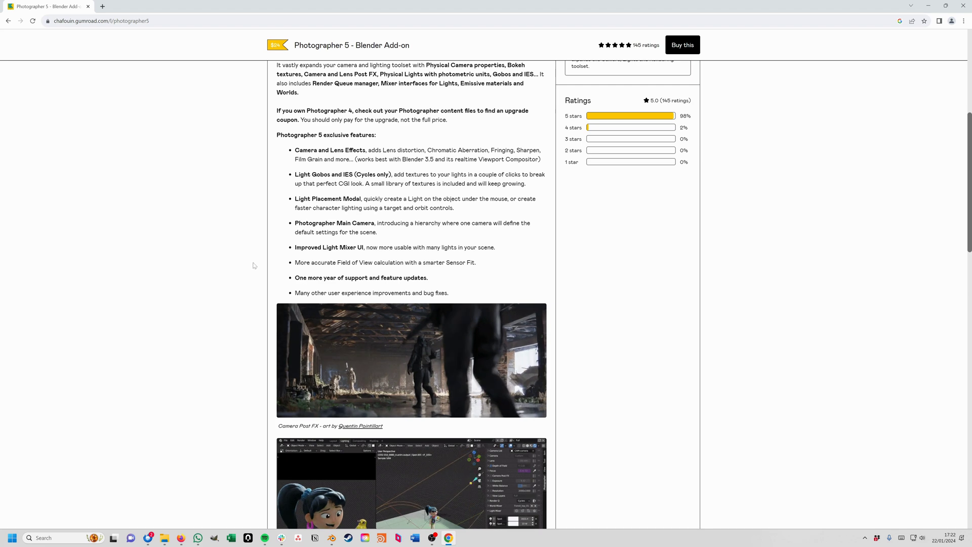
scroll(264, 249, "up", 2)
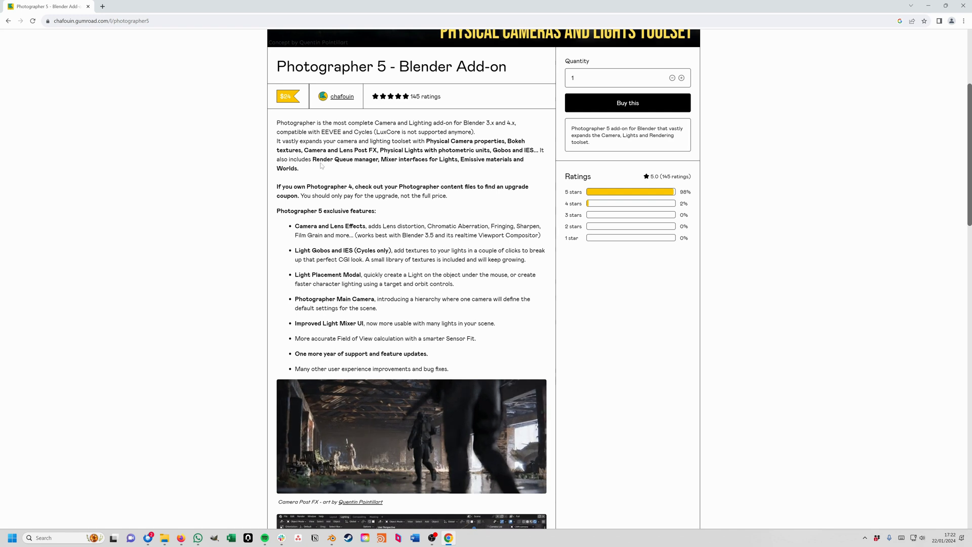
left_click(331, 537)
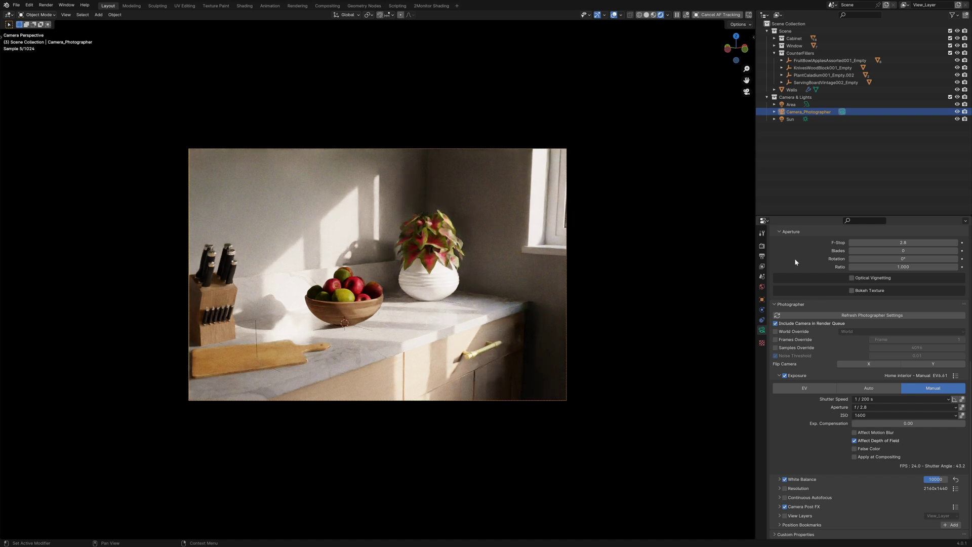
Check the scene's Color Management settings, then go back to the camera data properties
left_click(762, 245)
scroll(840, 516, "down", 5)
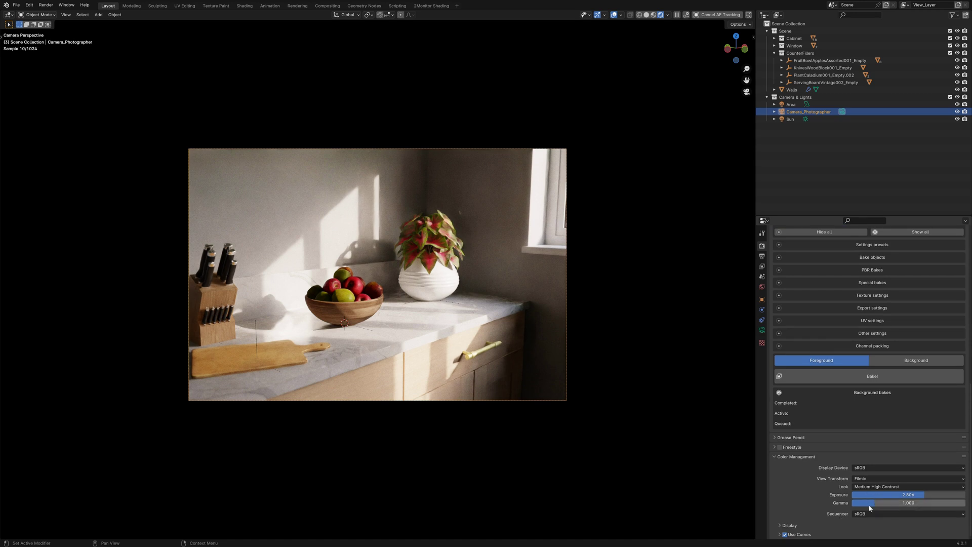
left_click(763, 330)
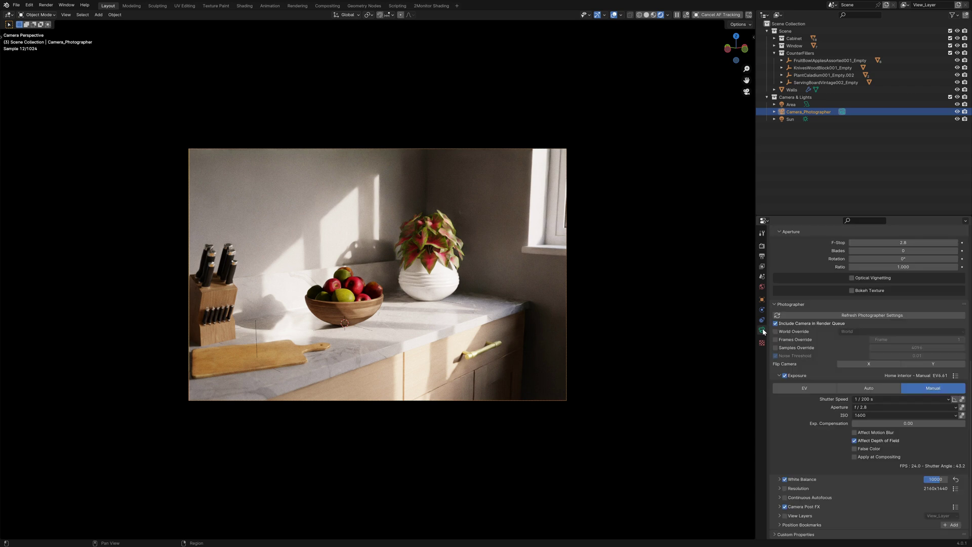
Try camera ISO 100 and 12800, then settle on ISO 800 for balanced exposure
left_click(869, 416)
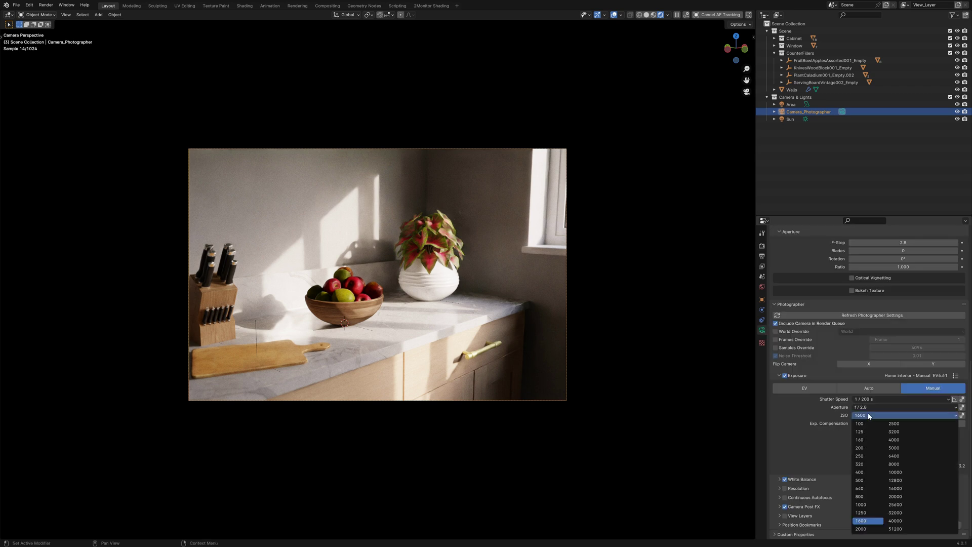
left_click(863, 424)
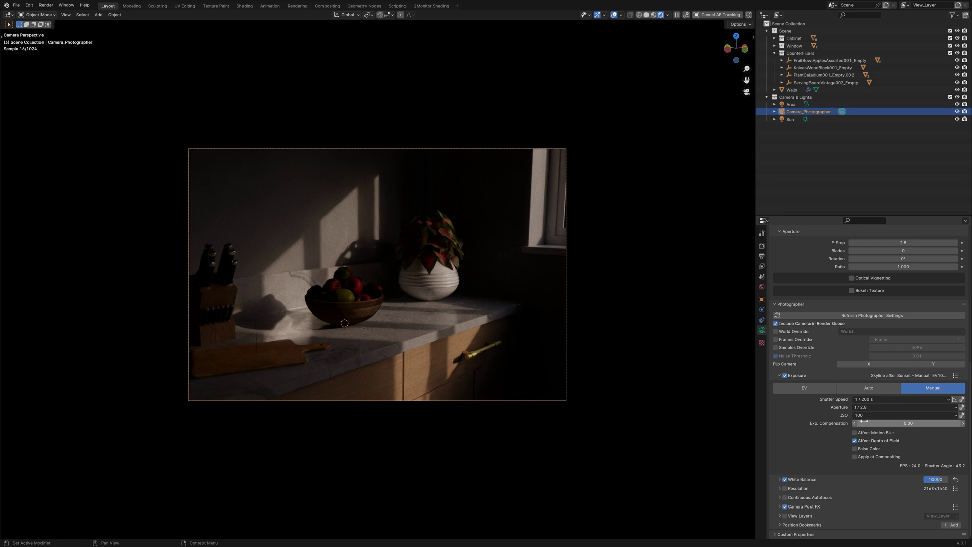
left_click(862, 414)
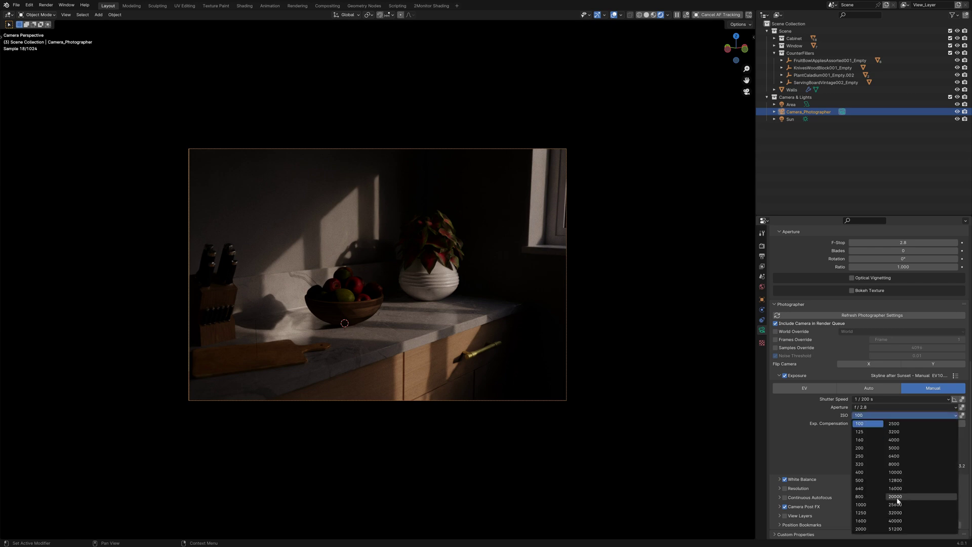
left_click(899, 481)
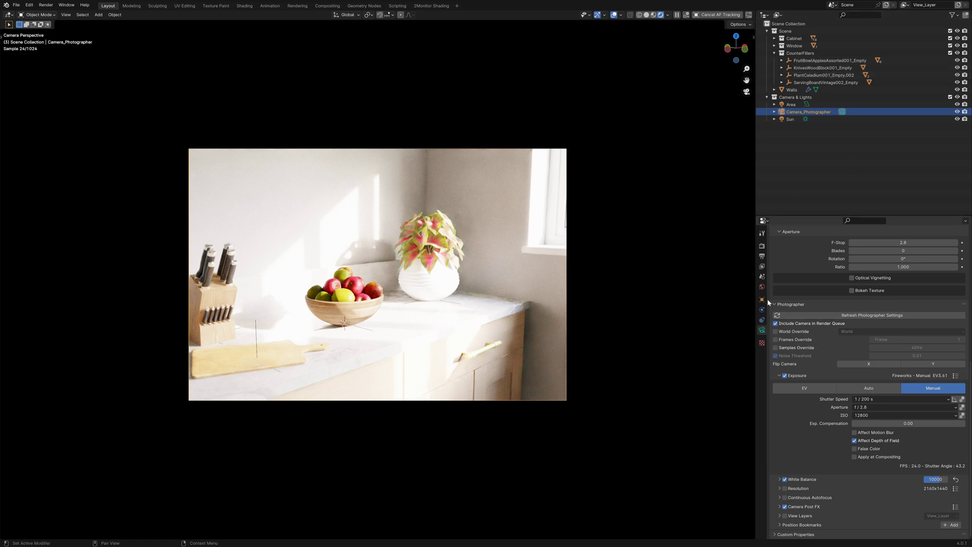
left_click(861, 415)
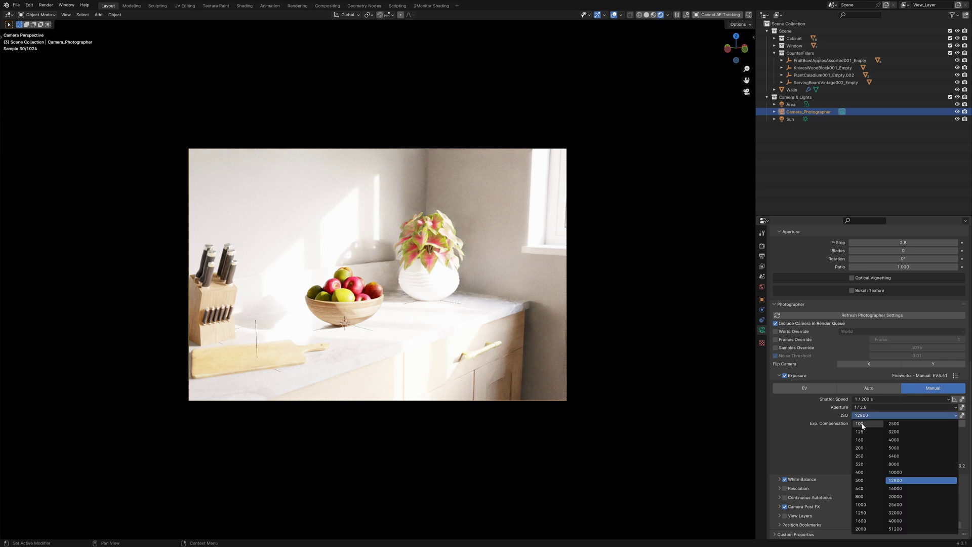
left_click(863, 424)
left_click(863, 416)
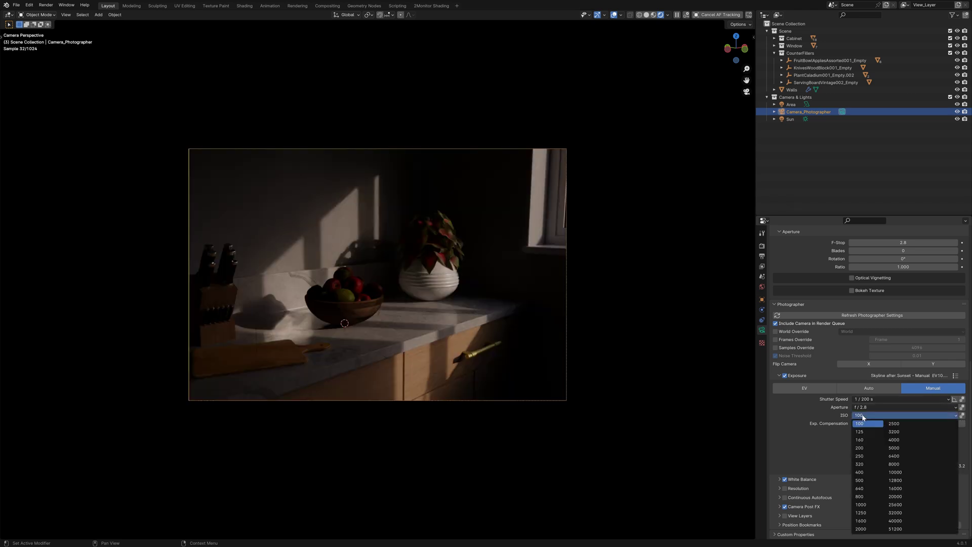
left_click(862, 497)
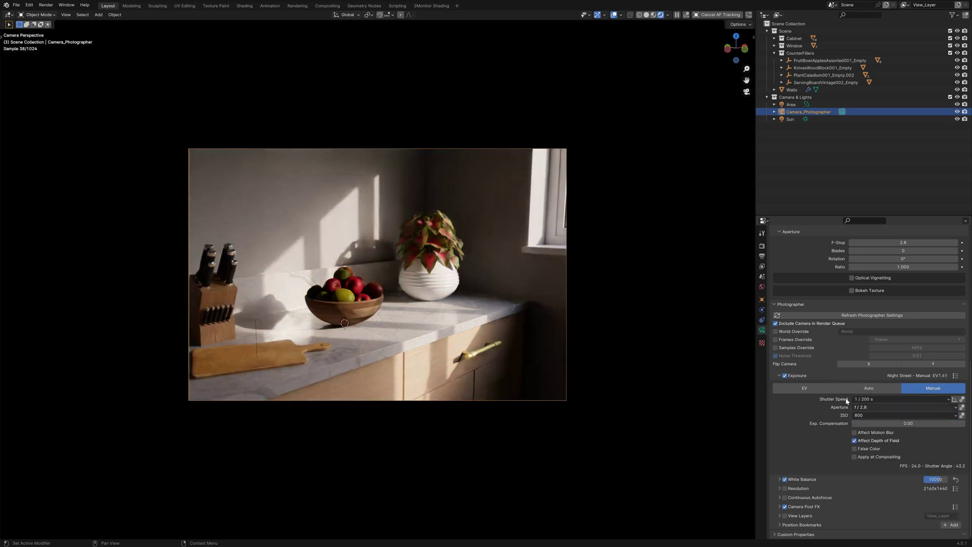